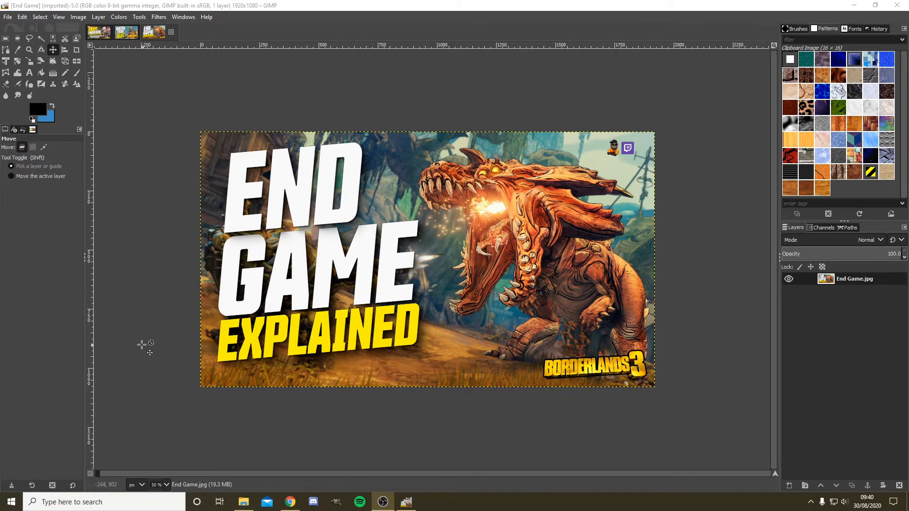
# Create a new 1920 × 1080 px image and delete its blue background layer
pyautogui.click(125, 32)
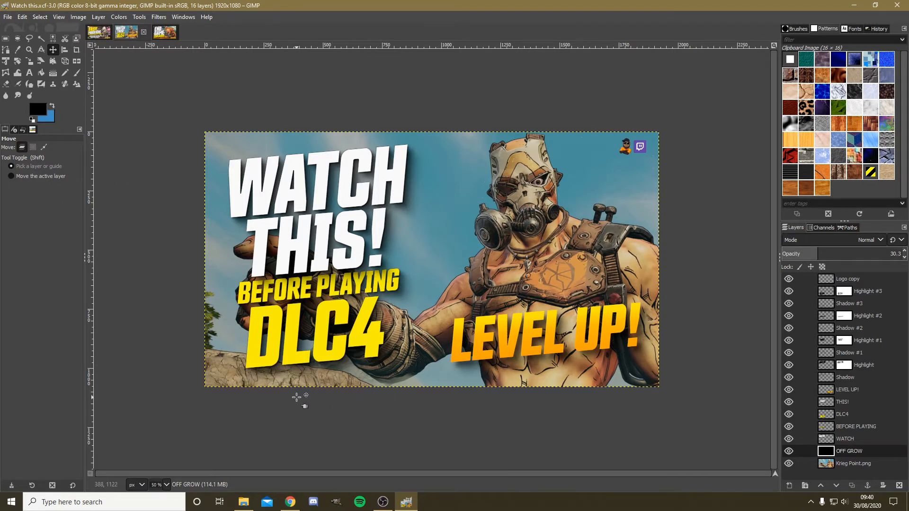
pyautogui.click(99, 32)
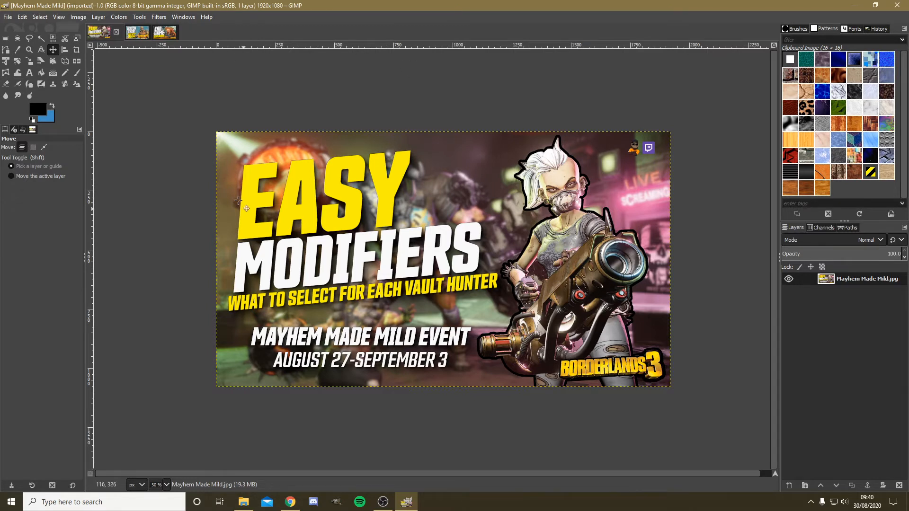
pyautogui.press('ctrl')
pyautogui.hotkey('ctrl', 'n')
pyautogui.press('Return')
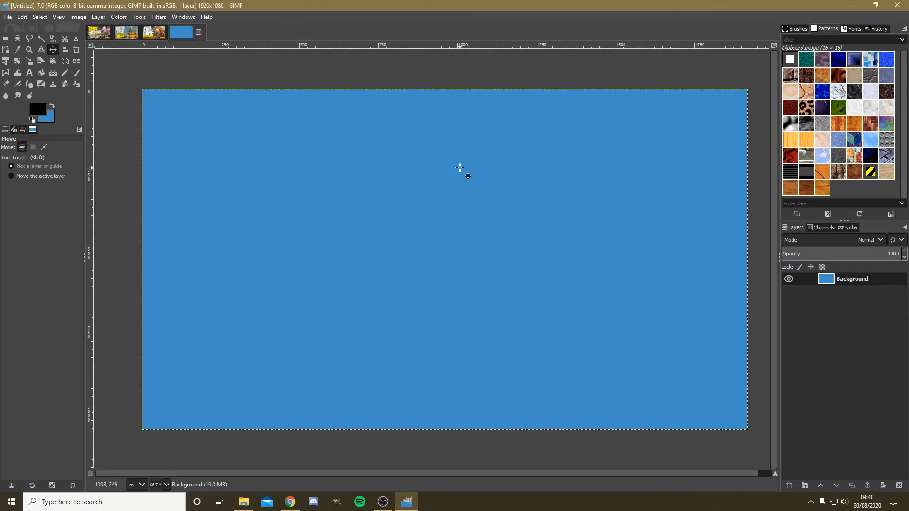
pyautogui.hotkey('ctrl', 'n')
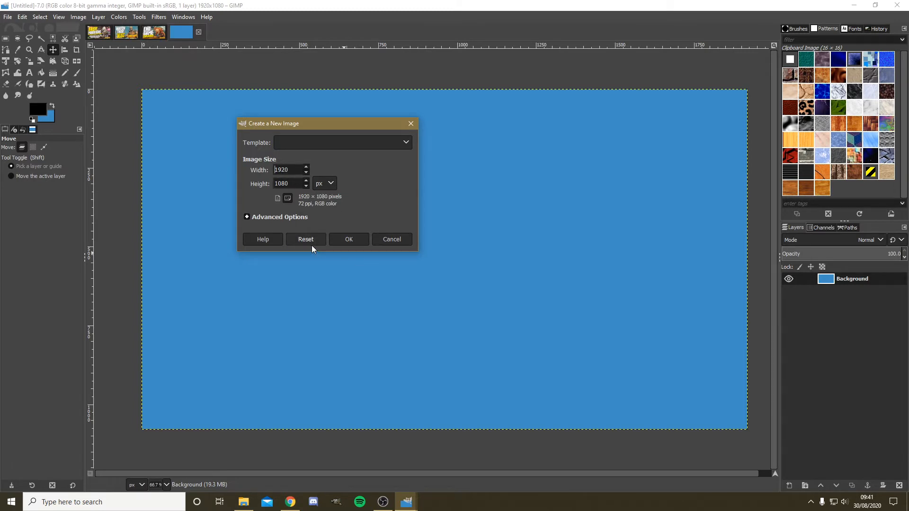
pyautogui.click(393, 238)
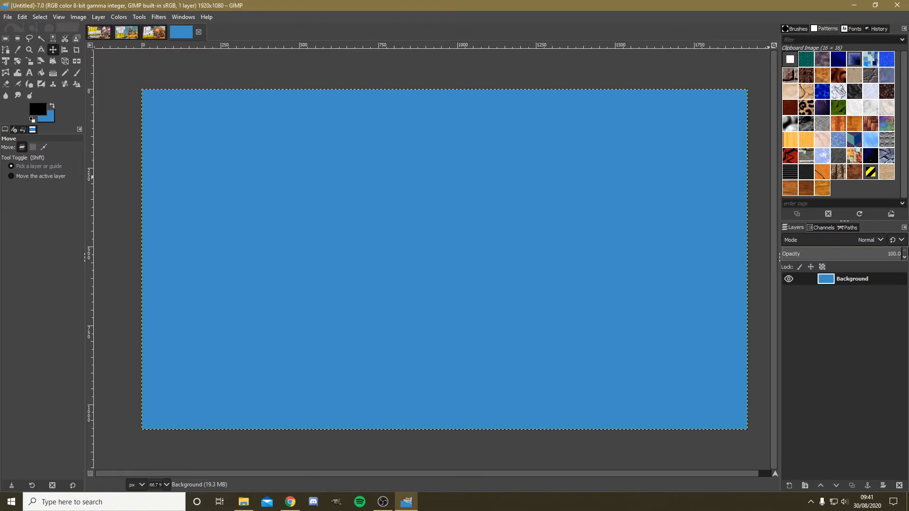
pyautogui.click(899, 486)
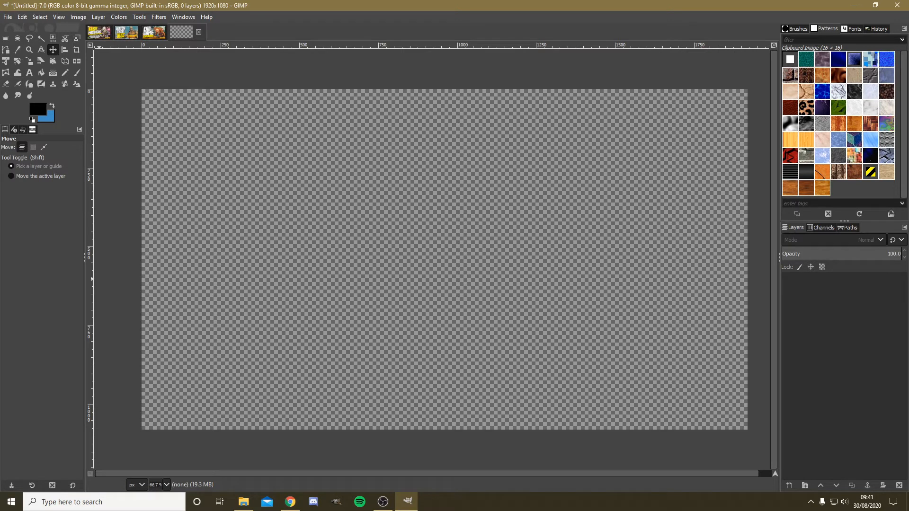
# Place the BL3_DLC4_Sanctum (1).png picture in the empty image as a layer
pyautogui.click(157, 33)
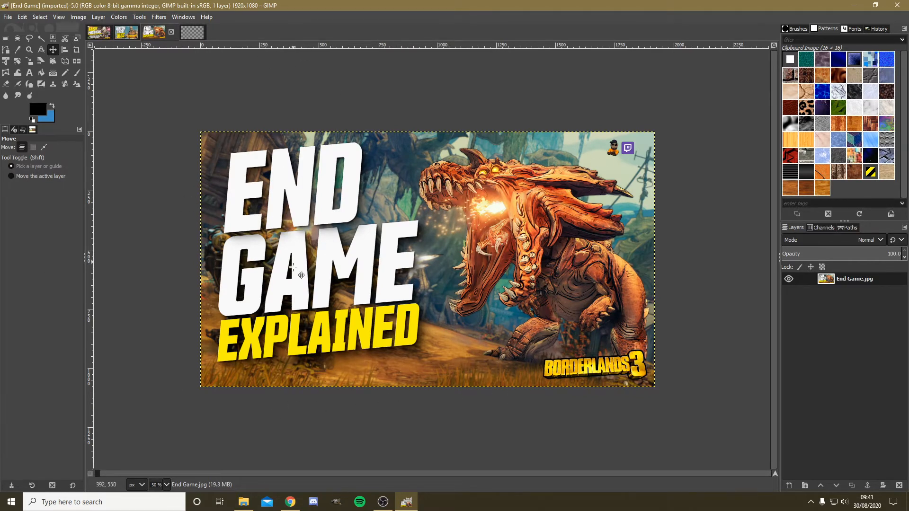
pyautogui.click(187, 34)
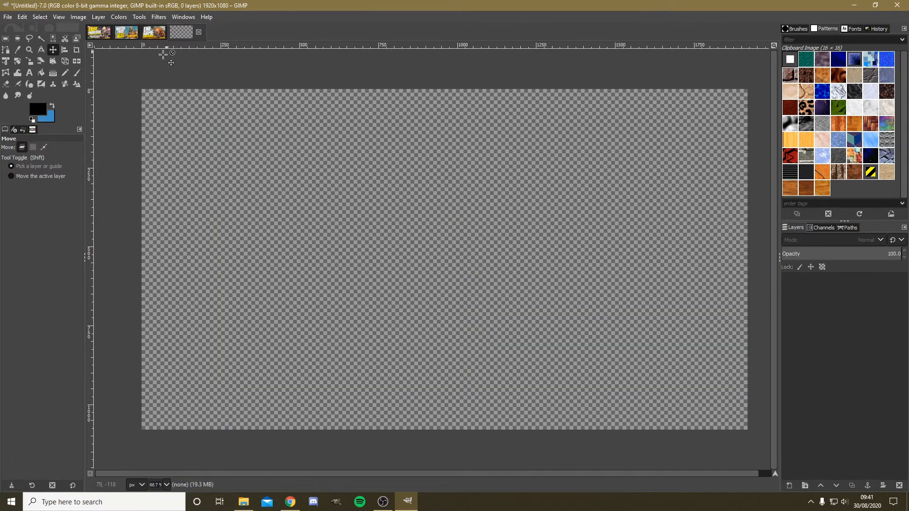
pyautogui.moveTo(0, 128); pyautogui.dragTo(441, 164)
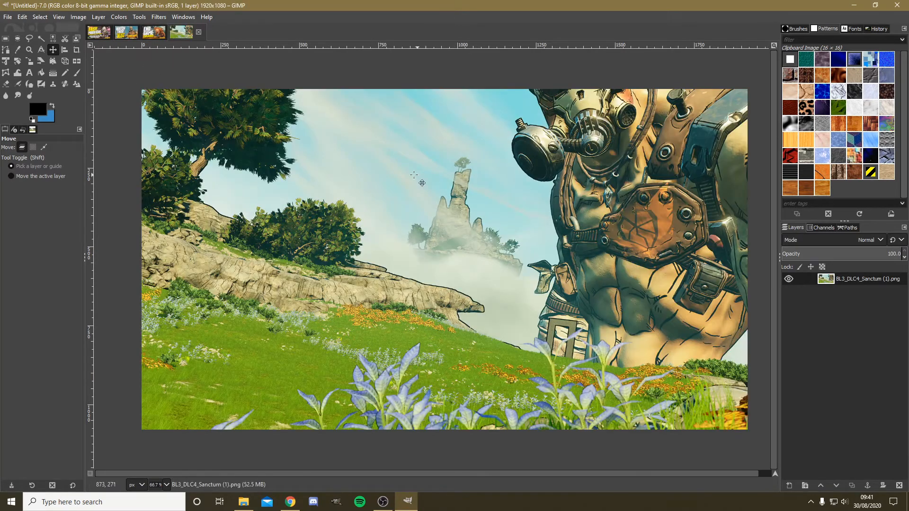
# Scale the oversized picture layer down proportionally so that it just covers the whole canvas
pyautogui.scroll(-3, 405, 174)
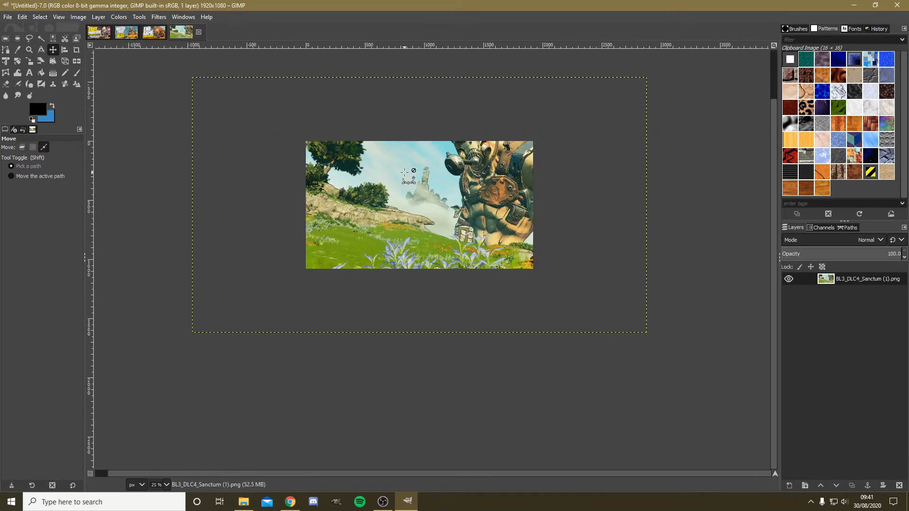
pyautogui.click(29, 61)
pyautogui.moveTo(259, 120); pyautogui.dragTo(368, 154)
pyautogui.moveTo(573, 269); pyautogui.dragTo(464, 219)
pyautogui.click(741, 116)
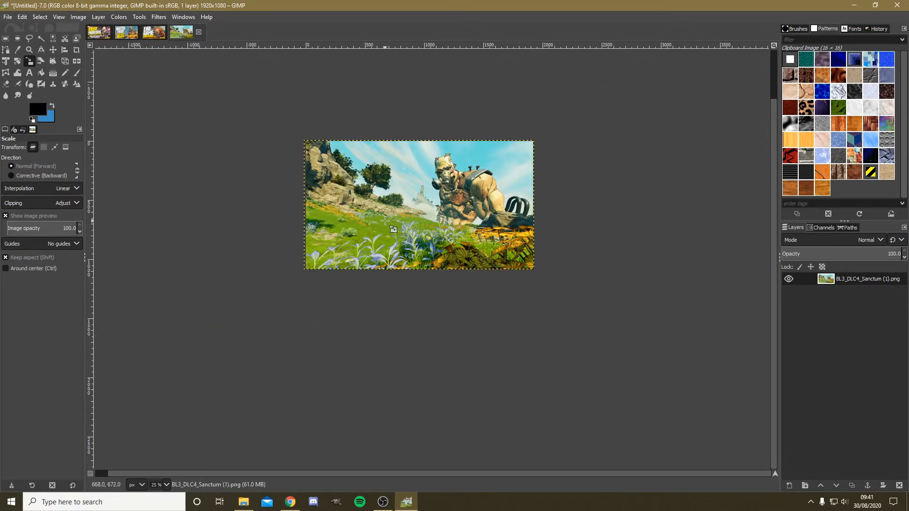
pyautogui.scroll(3, 385, 220)
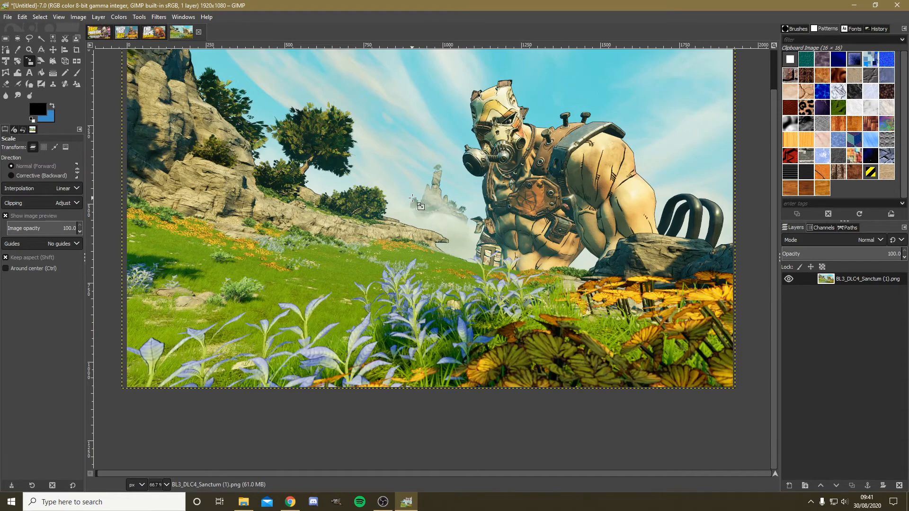
pyautogui.scroll(-1, 413, 198)
pyautogui.scroll(1, 416, 198)
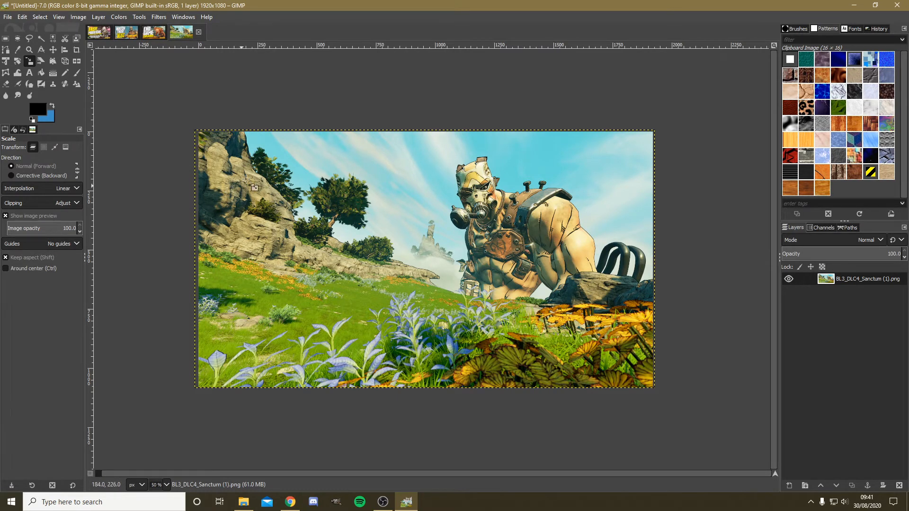
# Apply a Gaussian Blur with Size X and Size Y of 1.50 to the picture layer
pyautogui.click(151, 33)
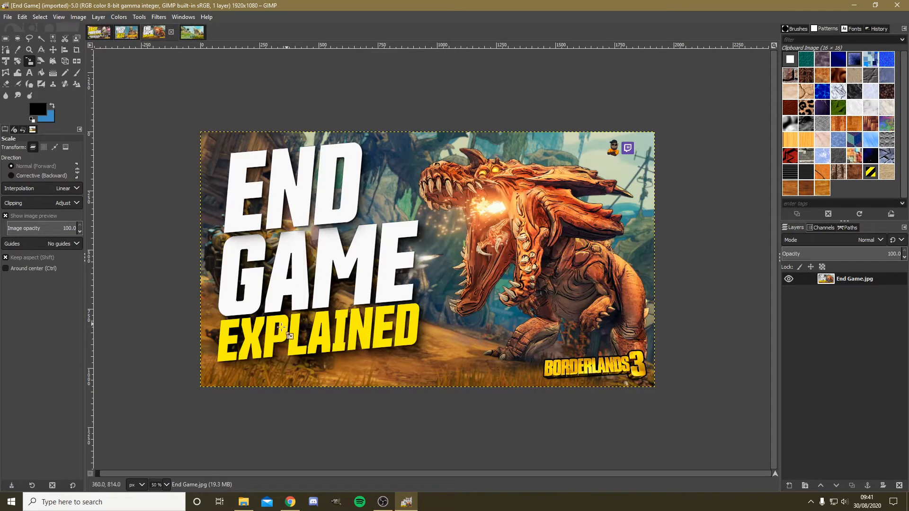
pyautogui.click(204, 35)
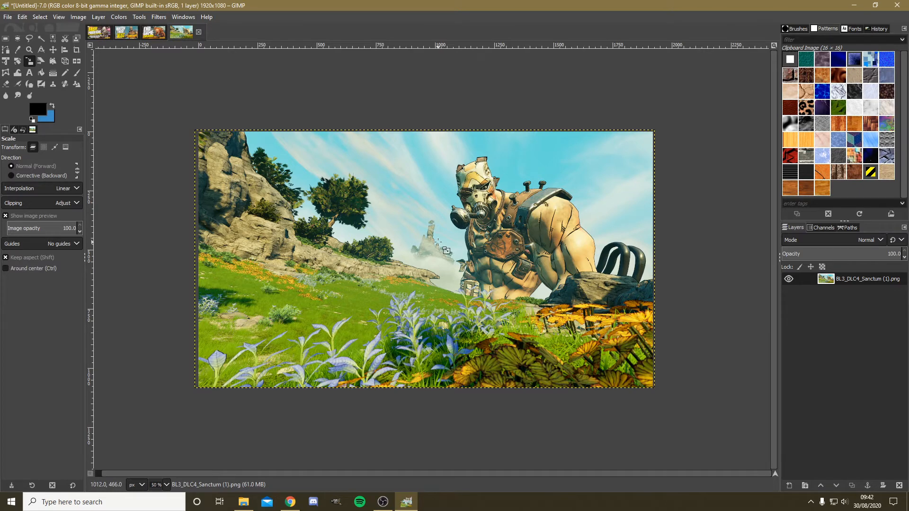
pyautogui.click(159, 16)
pyautogui.moveTo(227, 70)
pyautogui.click(310, 69)
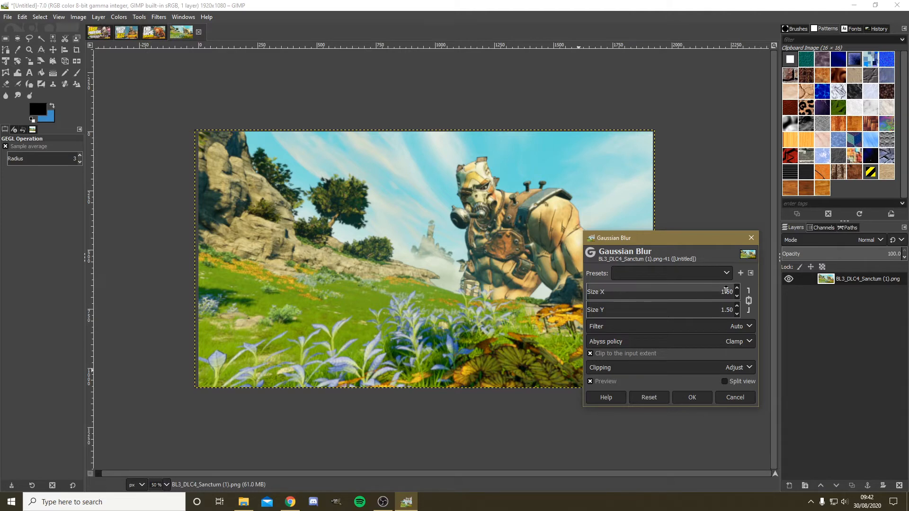
pyautogui.click(705, 397)
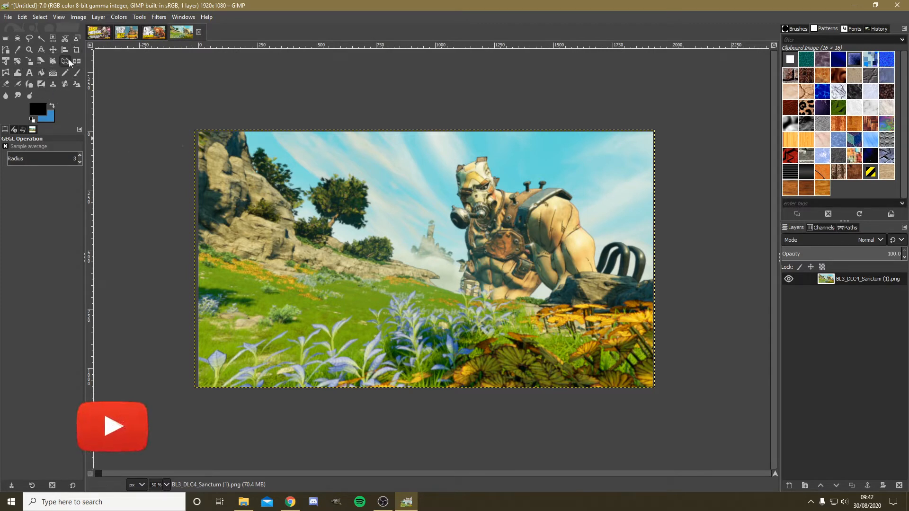
# Draw a text box about 760 × 440 px over the rocks and tree, with white text in Countach Bold Italic
pyautogui.click(31, 73)
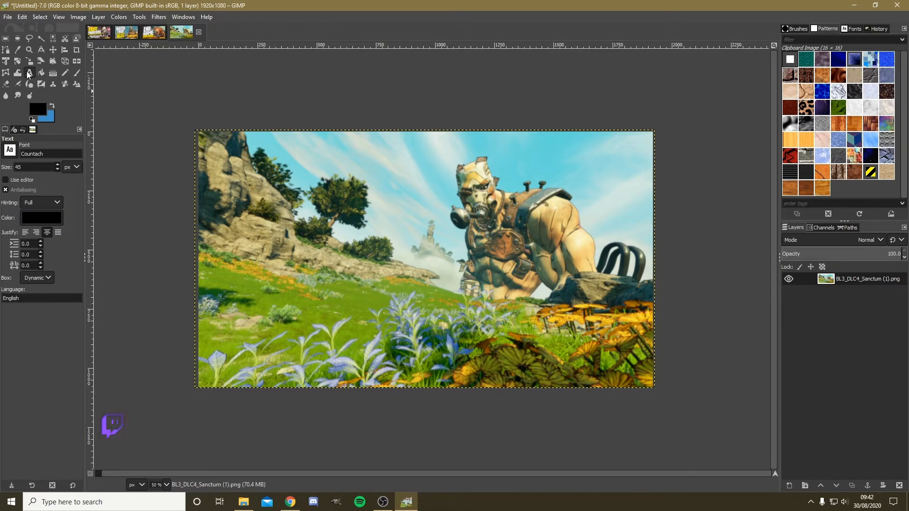
pyautogui.moveTo(222, 167); pyautogui.dragTo(414, 279)
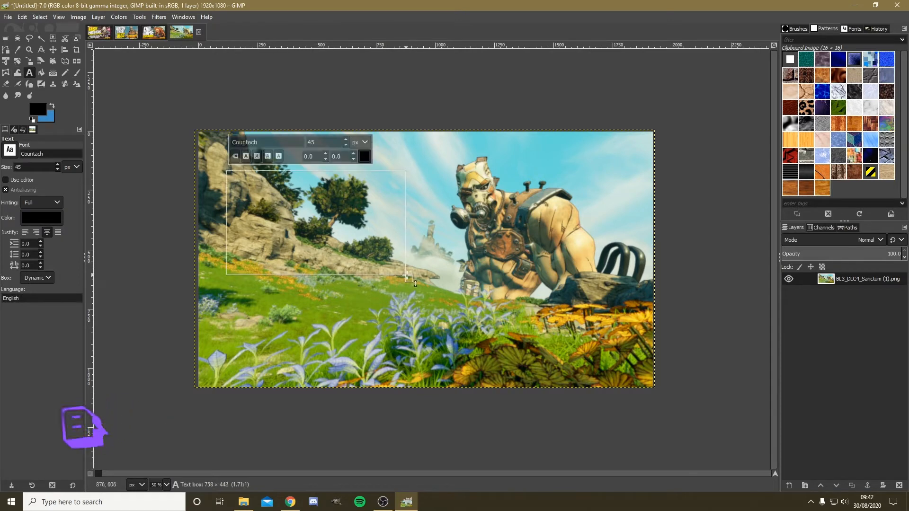
pyautogui.click(363, 157)
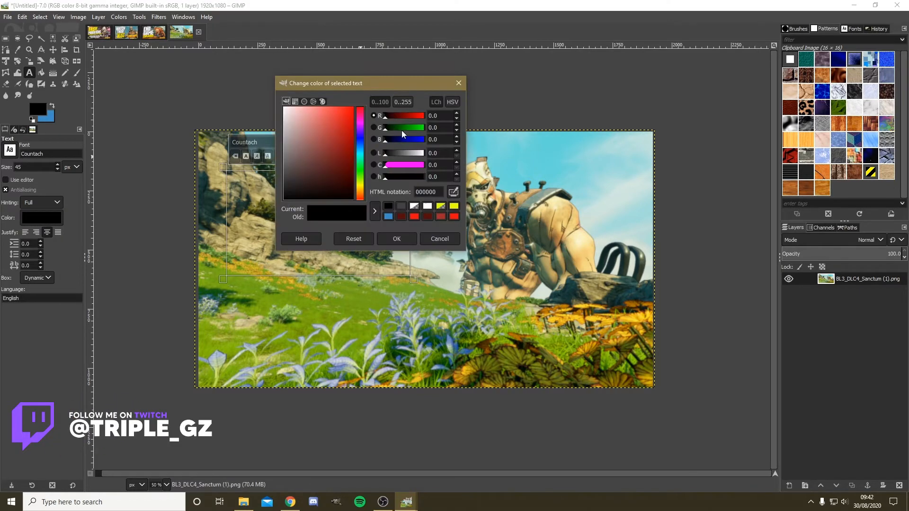
pyautogui.click(425, 207)
pyautogui.click(397, 238)
pyautogui.click(269, 142)
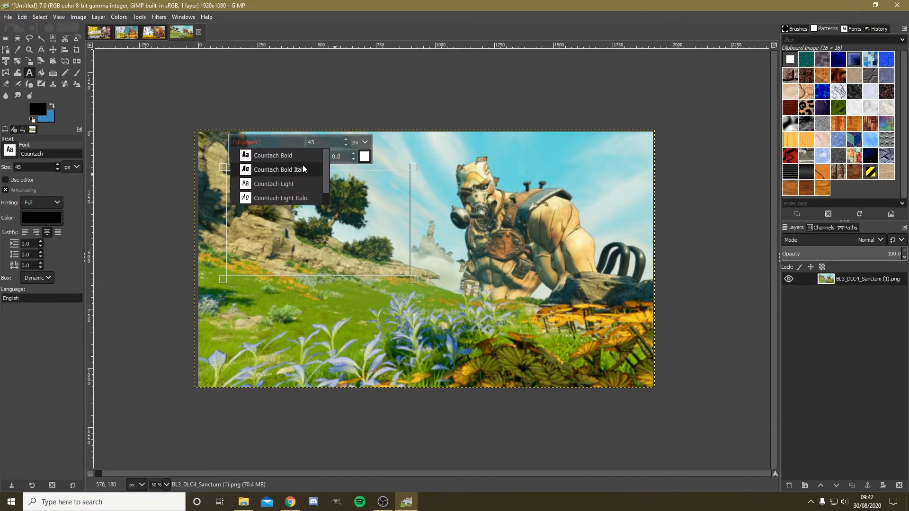
pyautogui.click(295, 171)
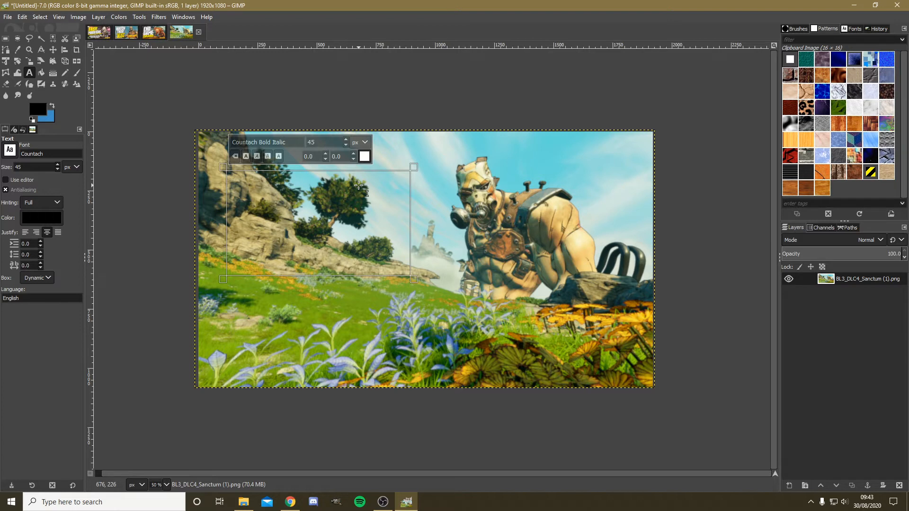
# Enter the headline "5 THINGS TO DO" in the text box
pyautogui.write('5')
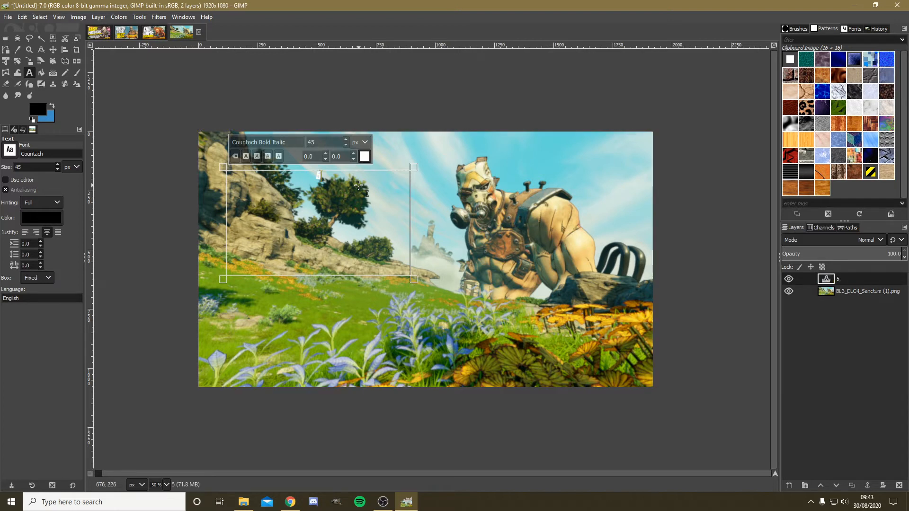
pyautogui.write(' THING')
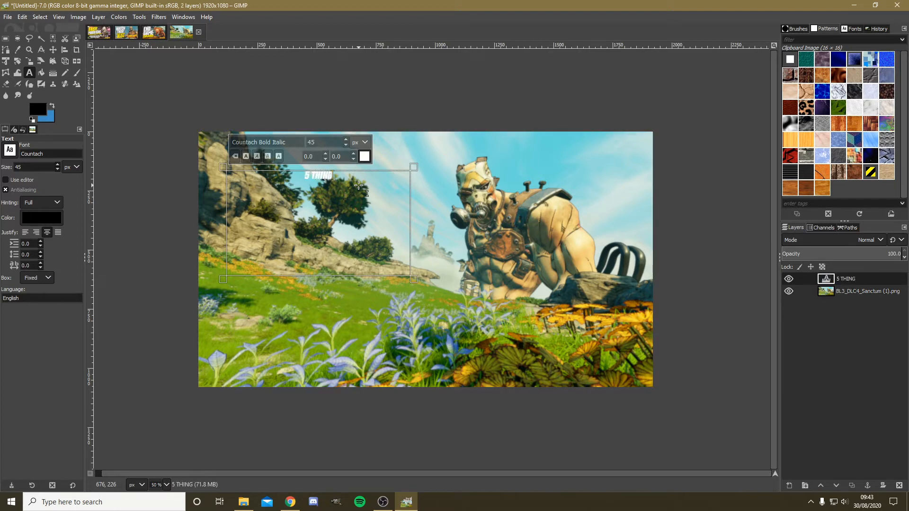
pyautogui.write('S TO DO')
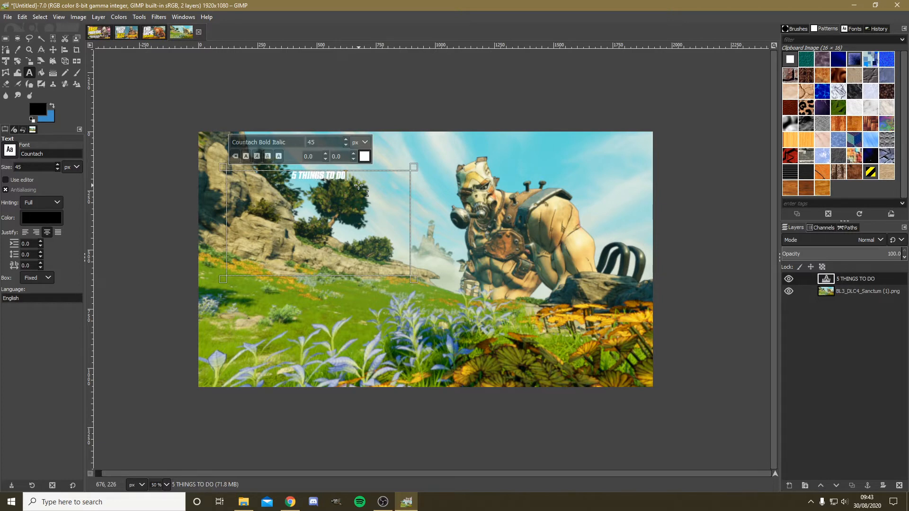
# Enlarge the whole headline to 154 px and fit its text box closely around the words
pyautogui.moveTo(378, 180); pyautogui.dragTo(274, 176)
pyautogui.click(346, 140)
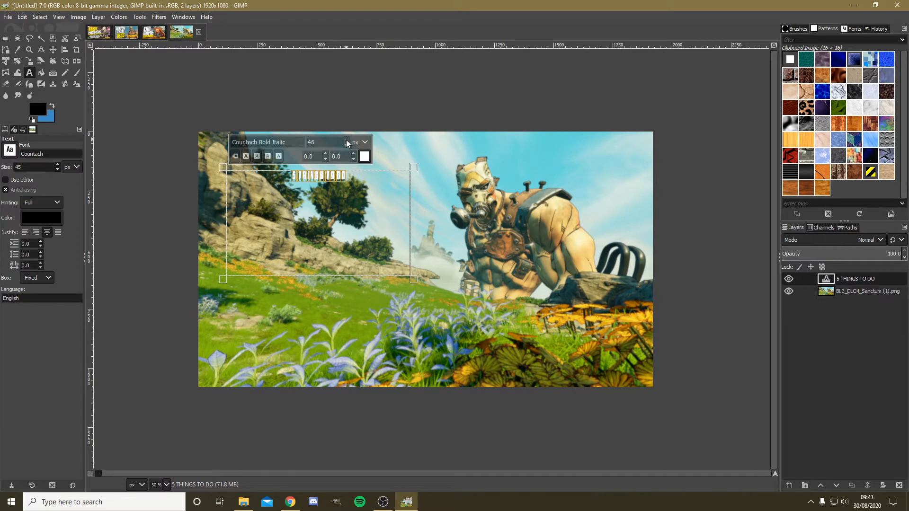
pyautogui.moveTo(346, 140); pyautogui.dragTo(345, 140)
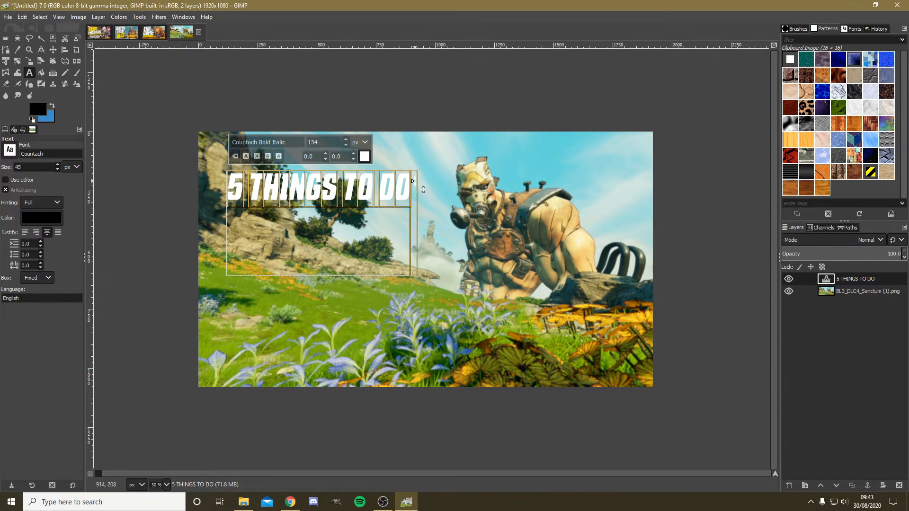
pyautogui.click(98, 34)
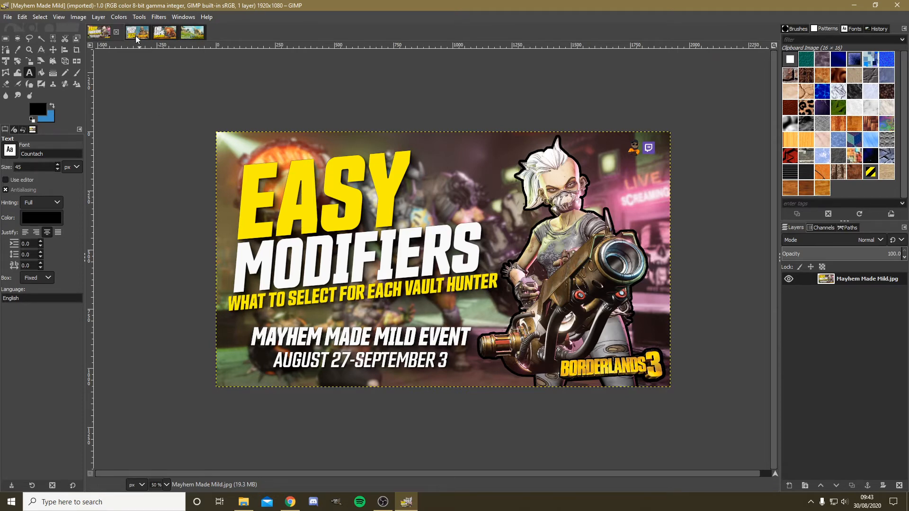
pyautogui.click(193, 33)
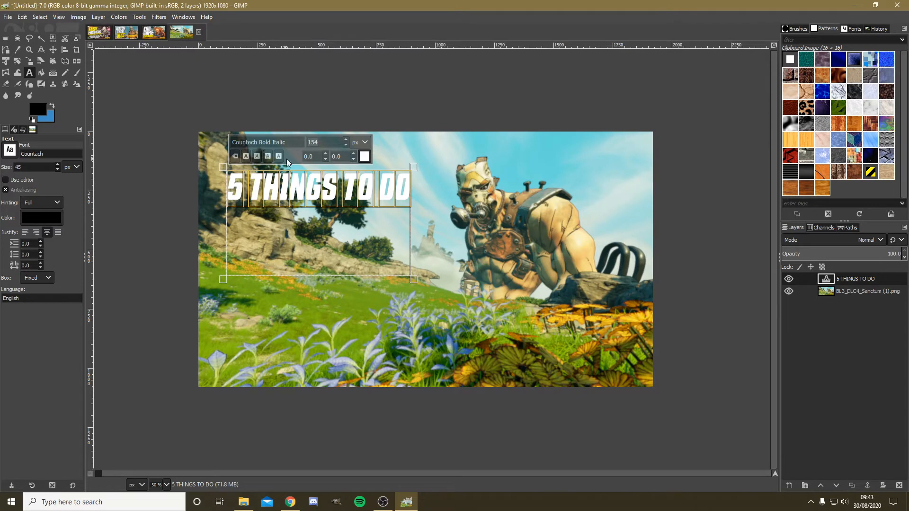
pyautogui.click(414, 189)
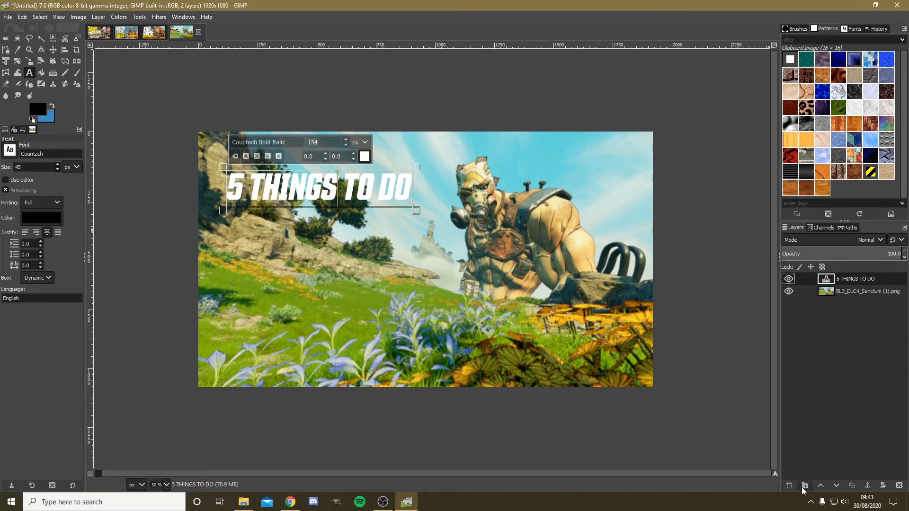
# Duplicate the headline text layer and move the copy directly below the original line
pyautogui.click(854, 485)
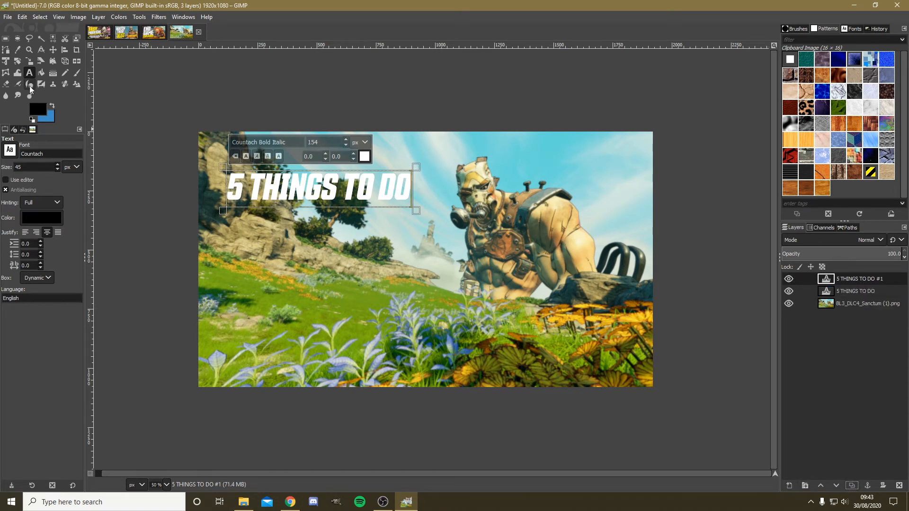
pyautogui.click(53, 49)
pyautogui.moveTo(318, 197); pyautogui.dragTo(316, 239)
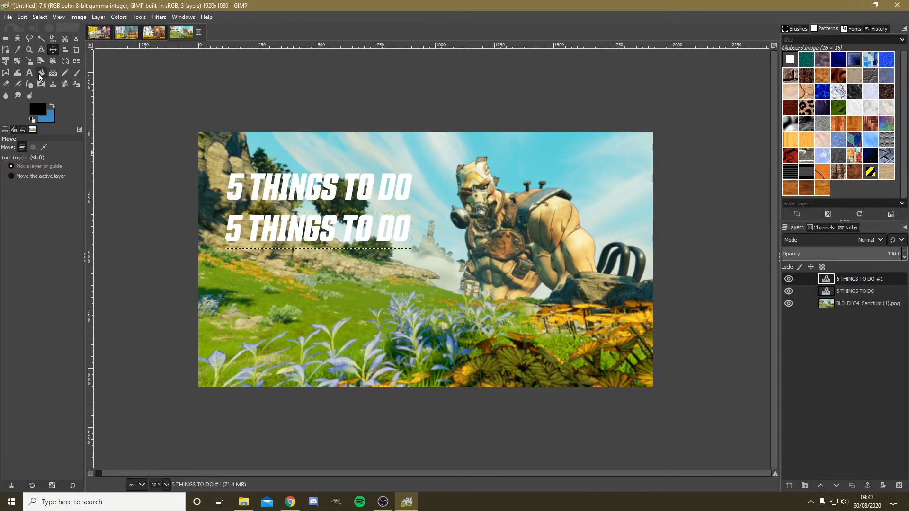
# Replace the text of the duplicated headline line with "BEFORE"
pyautogui.click(29, 72)
pyautogui.click(292, 224)
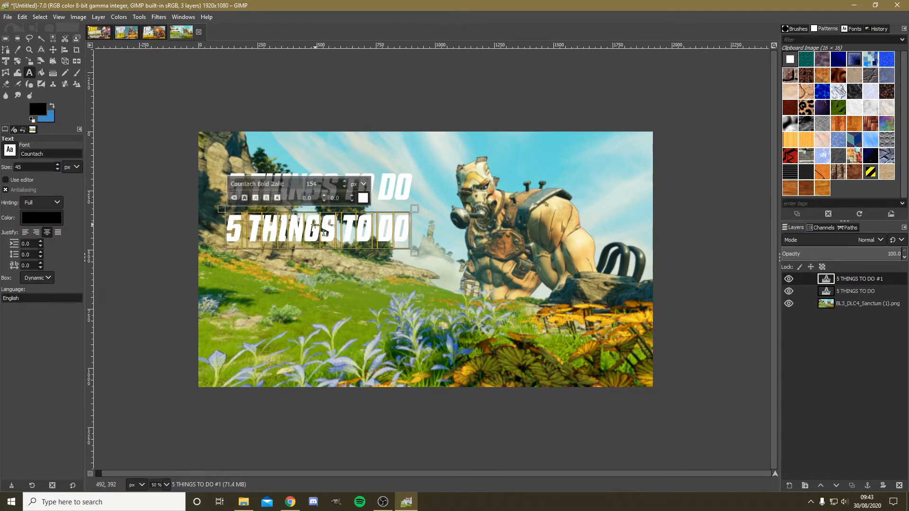
pyautogui.write('NEFP')
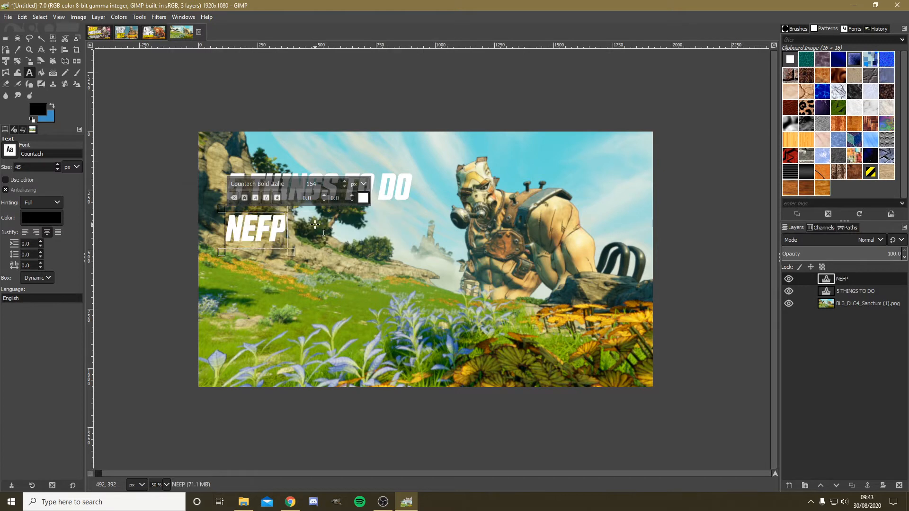
pyautogui.press('BackSpace')
pyautogui.press('BackSpace')
pyautogui.press('BackSpace')
pyautogui.write('BE')
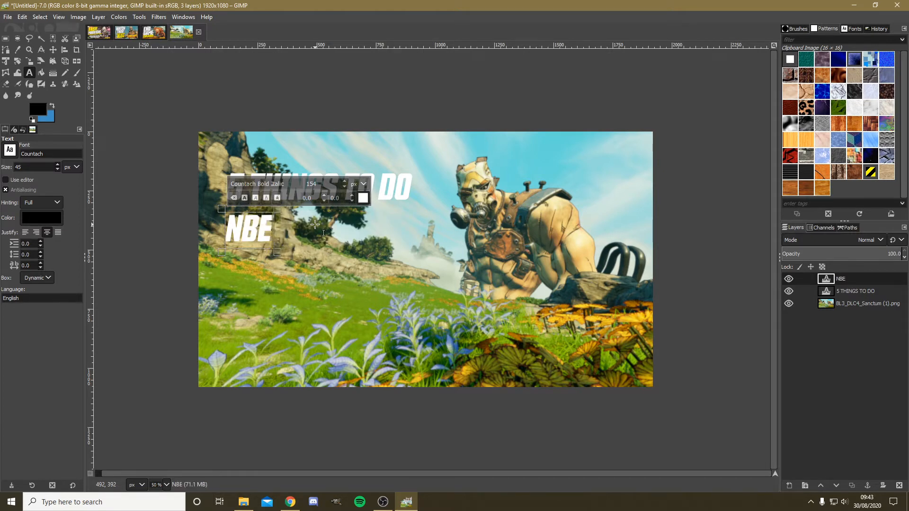
pyautogui.write('FORE')
pyautogui.click(244, 231)
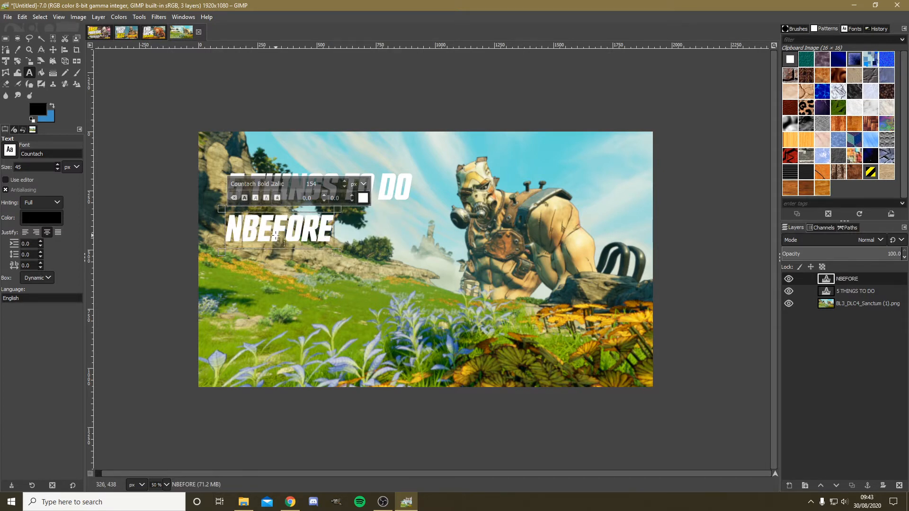
pyautogui.press('BackSpace')
# Enlarge the whole word "BEFORE" to 305 px and move it up close beneath the "5 THINGS TO DO" line
pyautogui.hotkey('ctrl', 'a')
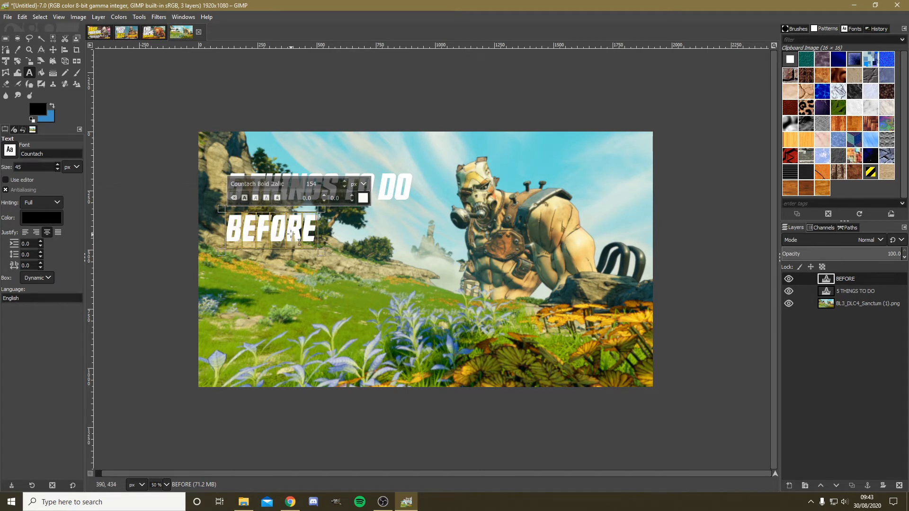
pyautogui.click(344, 181)
pyautogui.click(345, 181)
pyautogui.click(345, 182)
pyautogui.click(345, 181)
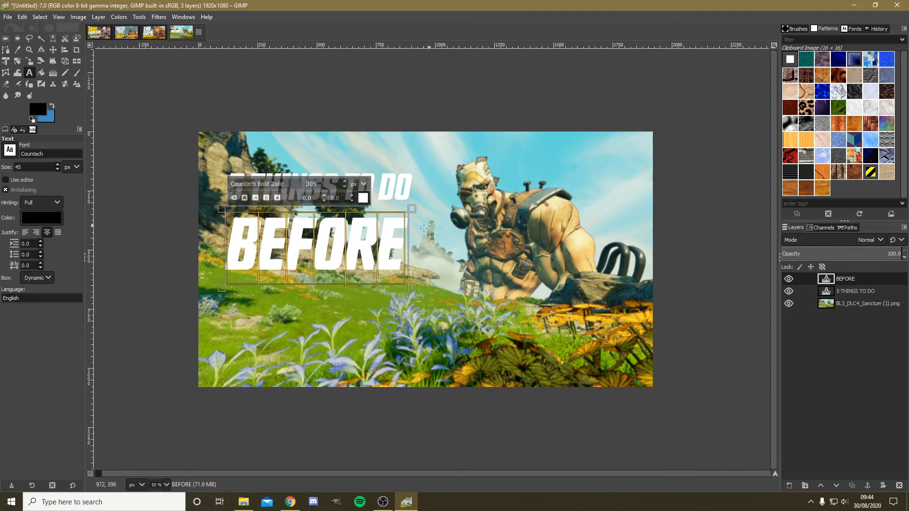
pyautogui.click(52, 50)
pyautogui.moveTo(362, 241); pyautogui.dragTo(361, 231)
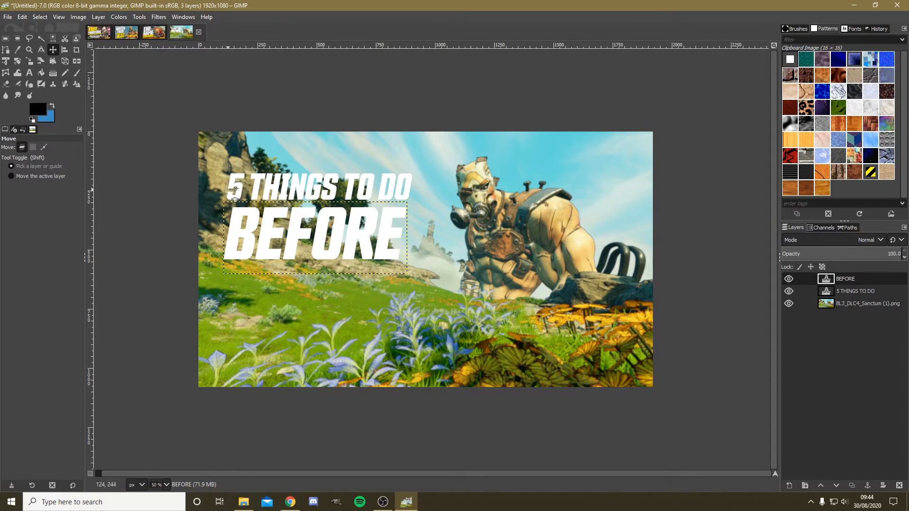
# Enlarge the word "BEFORE" further to 377 px so it extends past the end of the first line
pyautogui.click(30, 72)
pyautogui.click(325, 241)
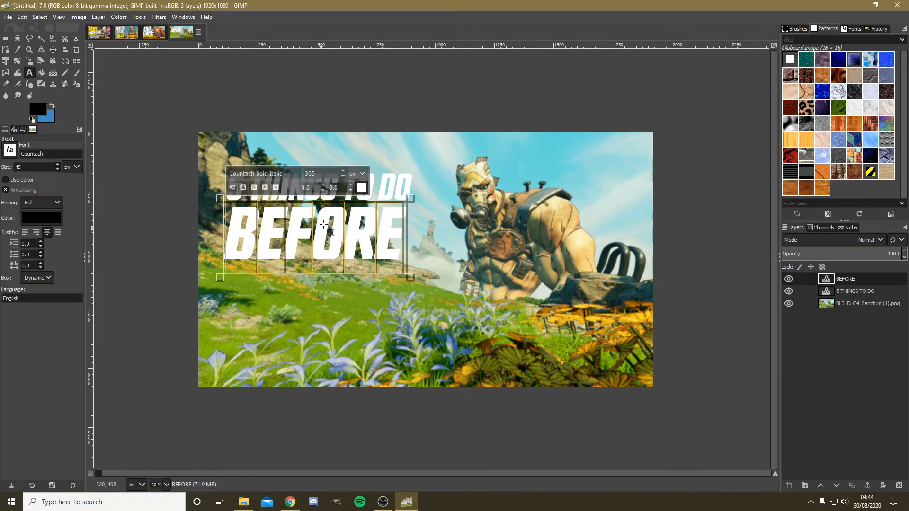
pyautogui.click(343, 172)
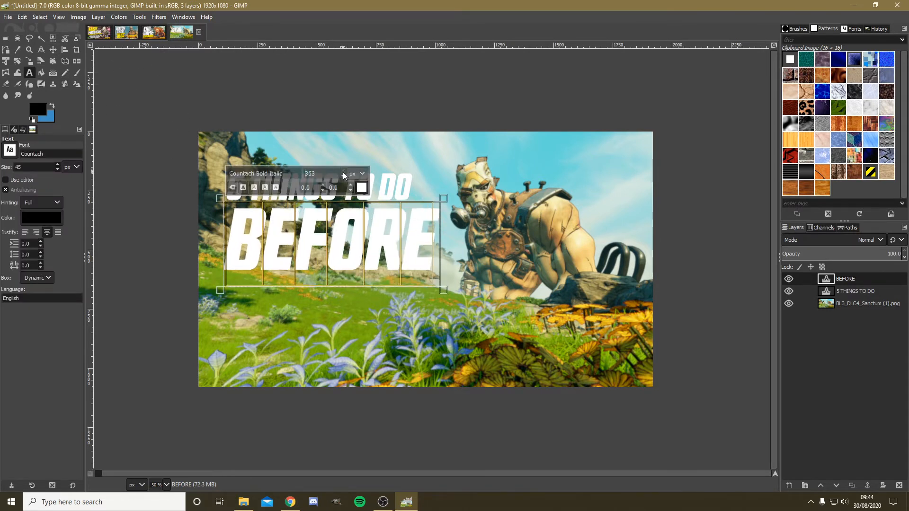
pyautogui.click(343, 172)
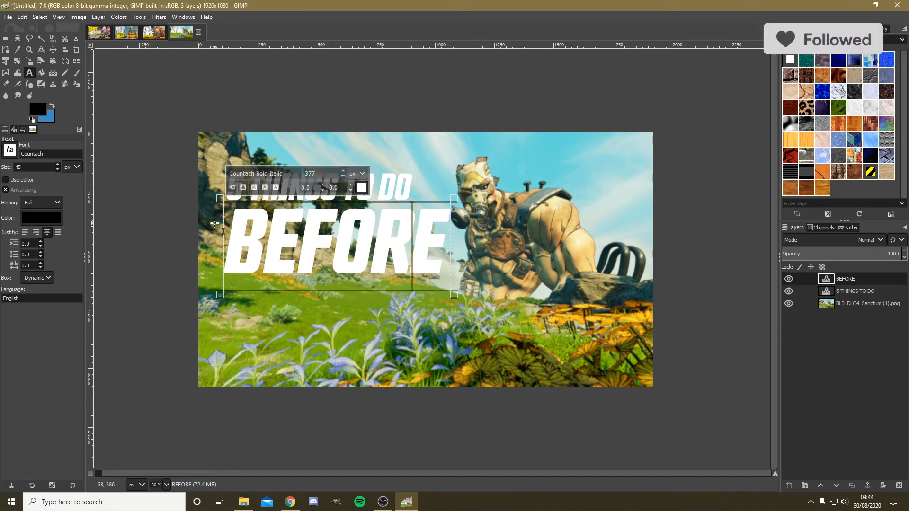
# Duplicate the "5 THINGS TO DO" text layer and move the copy directly below "BEFORE"
pyautogui.click(834, 292)
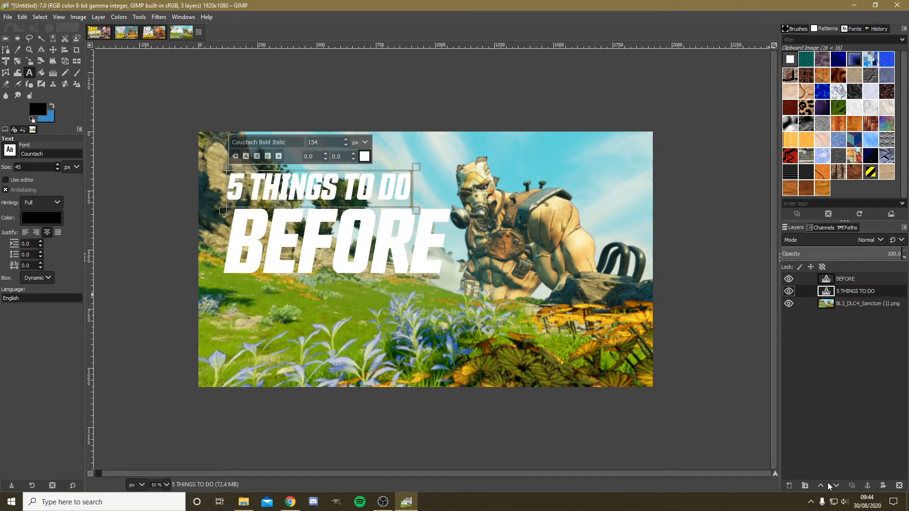
pyautogui.click(853, 485)
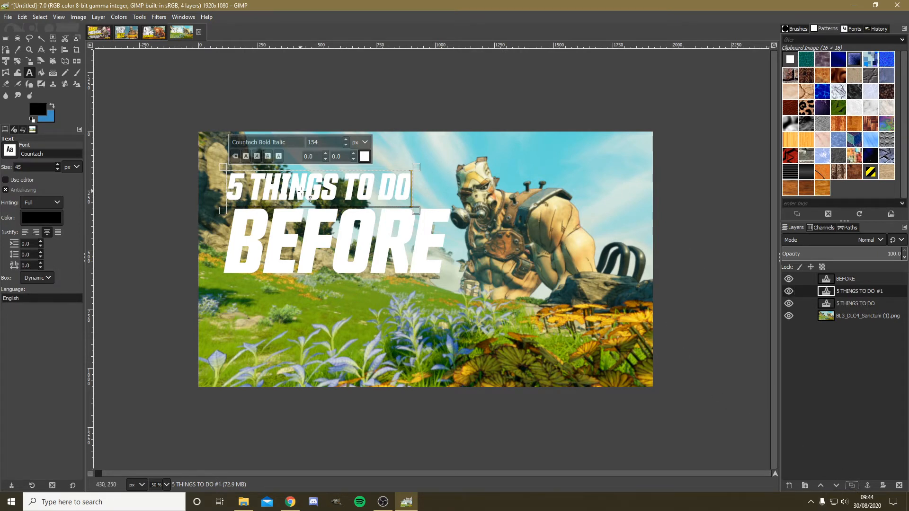
pyautogui.click(53, 50)
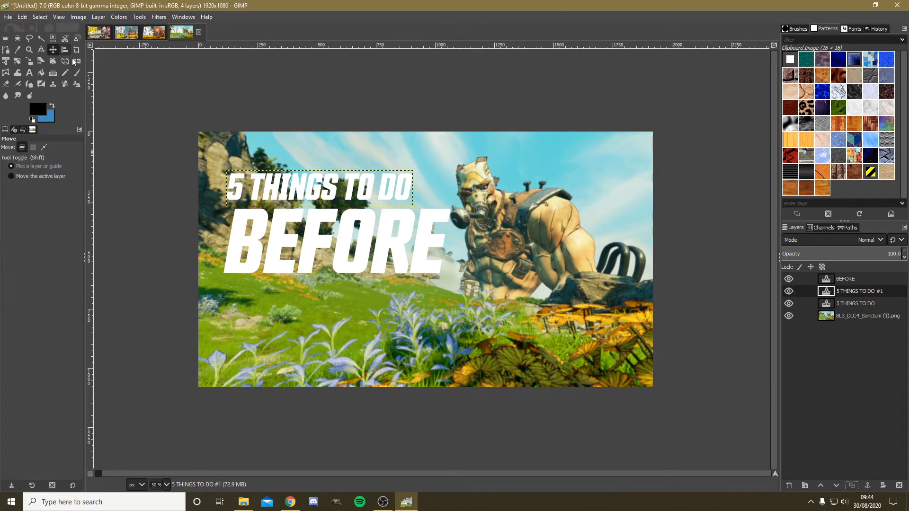
pyautogui.moveTo(302, 197); pyautogui.dragTo(298, 305)
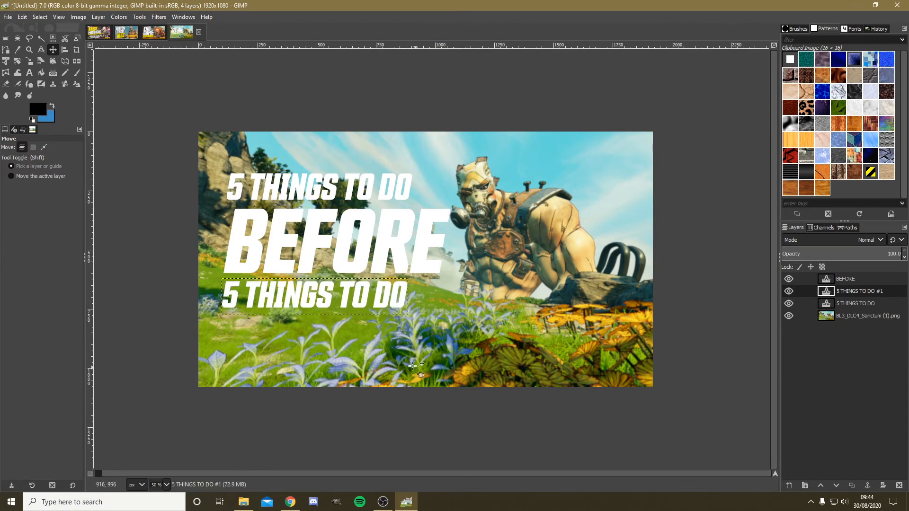
# Replace the text of the copy below "BEFORE" with "YOU PLAY DLC4"
pyautogui.click(29, 73)
pyautogui.click(260, 292)
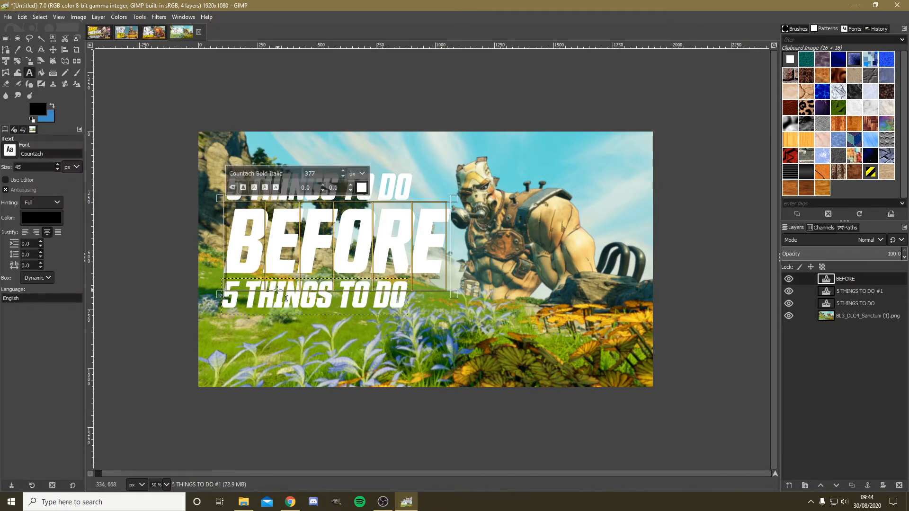
pyautogui.click(298, 310)
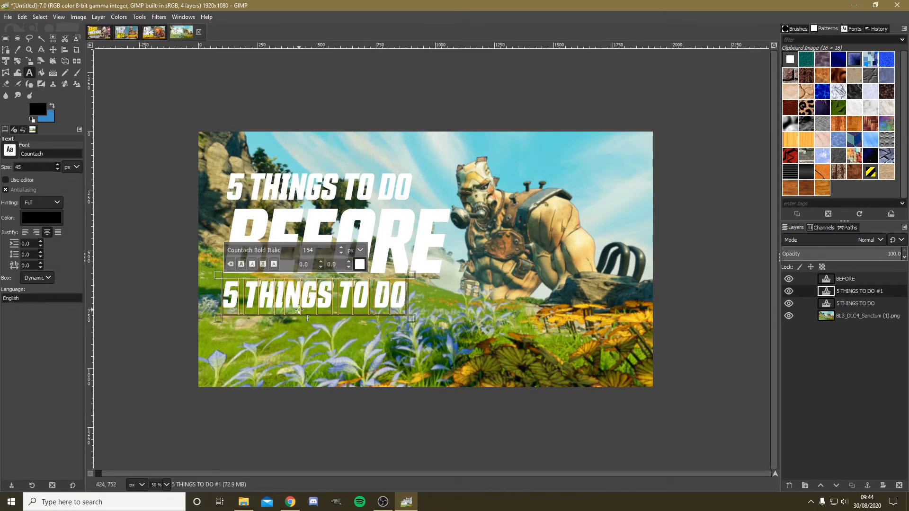
pyautogui.write('YOU PA')
pyautogui.press('BackSpace')
pyautogui.write('L')
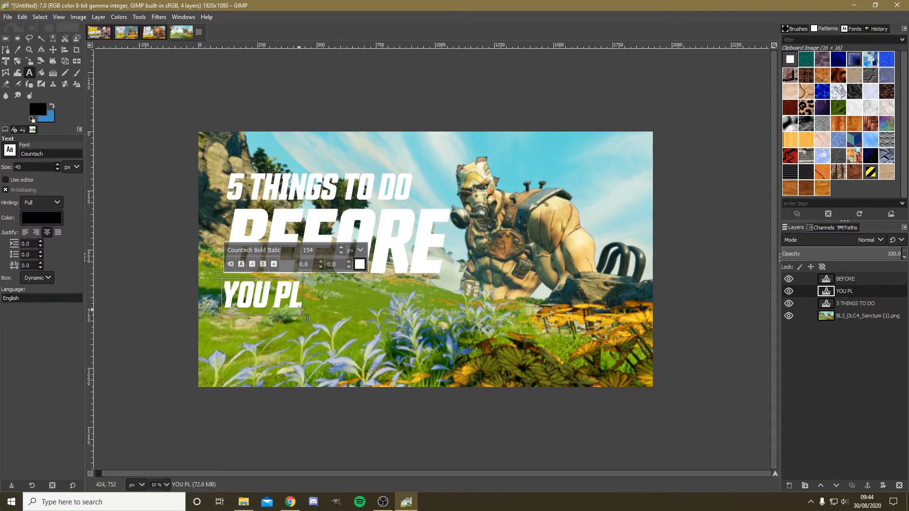
pyautogui.write('AY DLC')
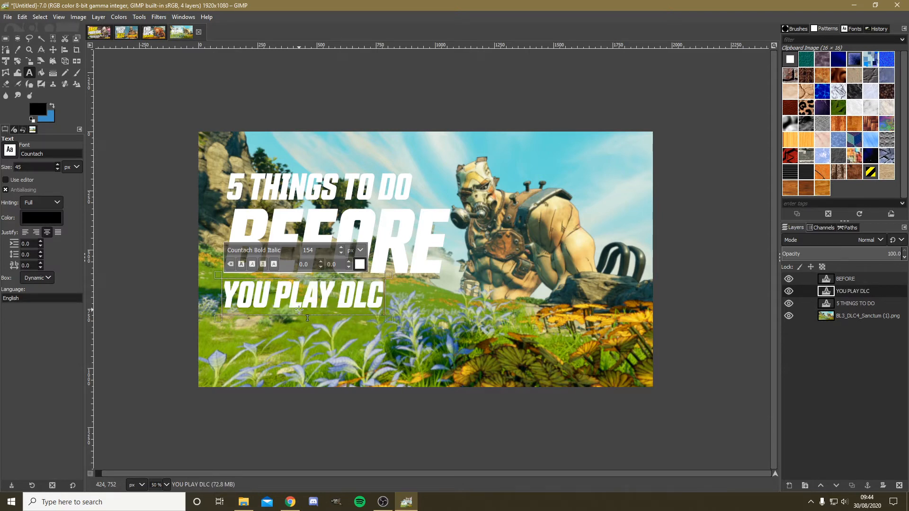
pyautogui.write('4')
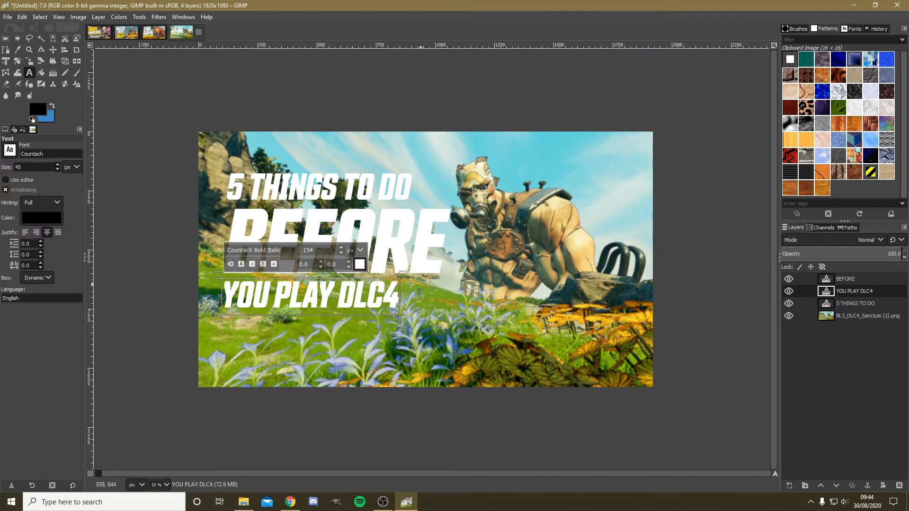
# Nudge the three headline lines so they sit tightly stacked and centred over one another
pyautogui.click(53, 49)
pyautogui.moveTo(352, 186)
pyautogui.mouseDown()
pyautogui.moveTo(322, 186)
pyautogui.moveTo(355, 186)
pyautogui.mouseUp()
pyautogui.moveTo(344, 246)
pyautogui.mouseDown()
pyautogui.moveTo(353, 244)
pyautogui.moveTo(338, 246)
pyautogui.mouseUp()
pyautogui.moveTo(344, 297); pyautogui.dragTo(346, 294)
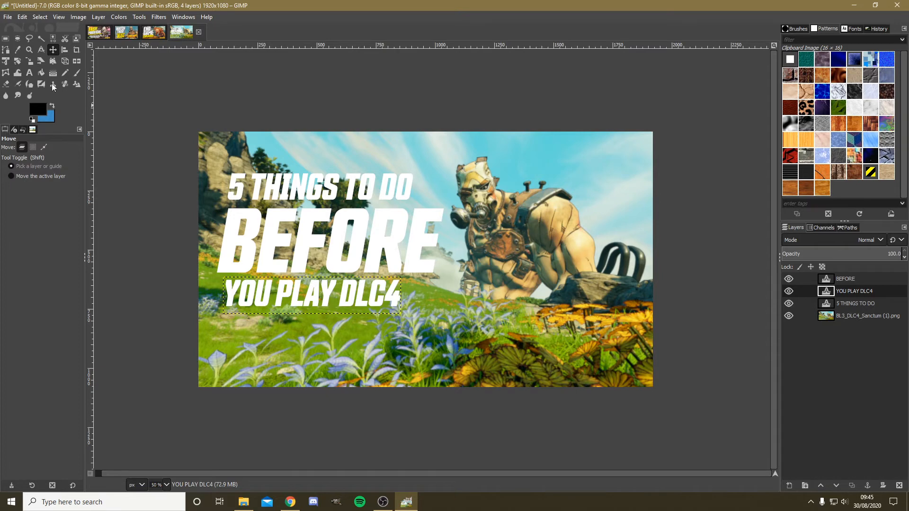
# Recolour the whole "5 THINGS TO DO" line bright yellow
pyautogui.click(29, 73)
pyautogui.click(334, 183)
pyautogui.hotkey('ctrl', 'a')
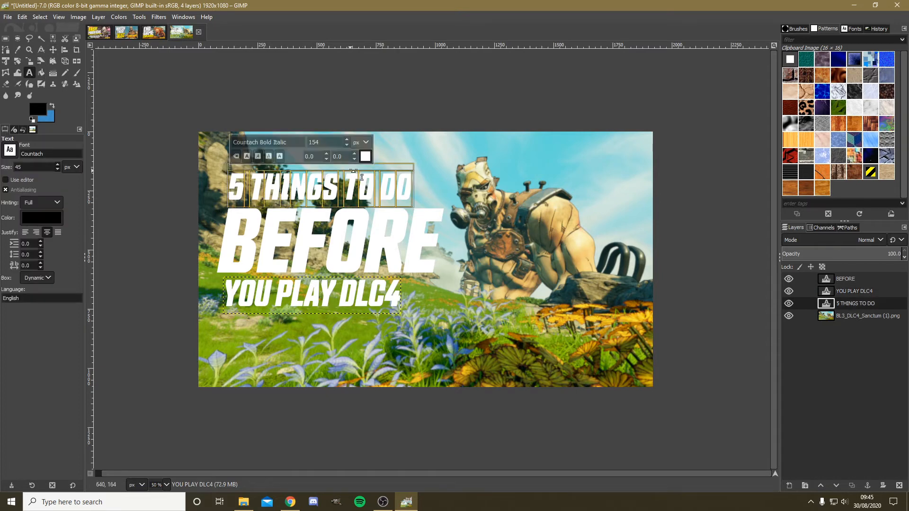
pyautogui.click(366, 158)
pyautogui.click(452, 209)
pyautogui.click(396, 239)
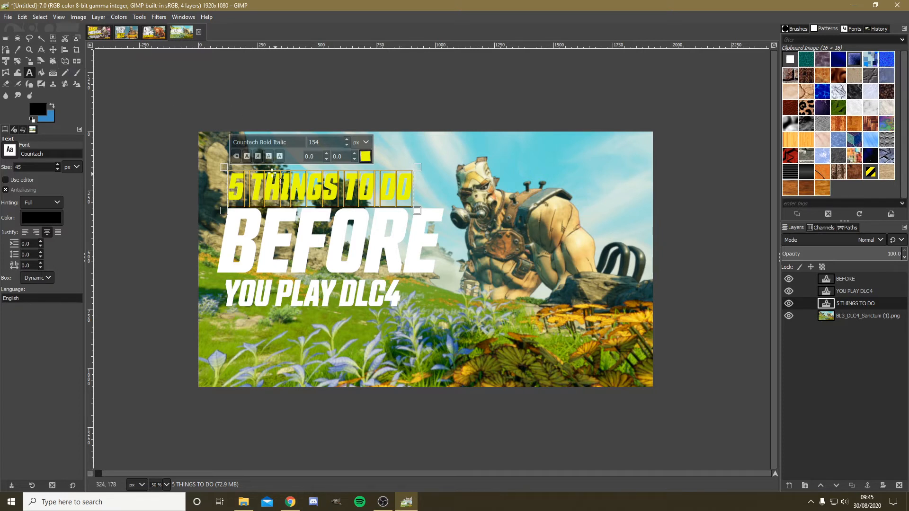
# Rotate the "5 THINGS TO DO" layer by -5 degrees about its centre
pyautogui.click(21, 58)
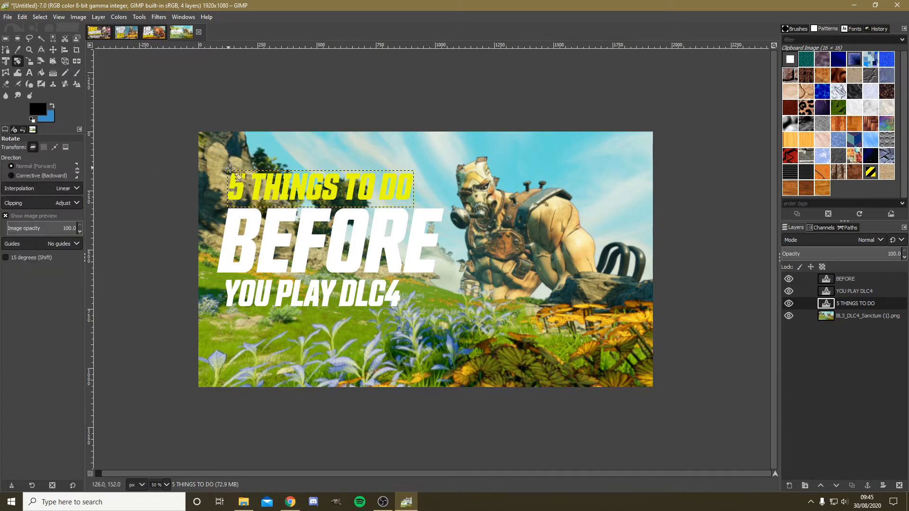
pyautogui.click(275, 186)
pyautogui.write('-5')
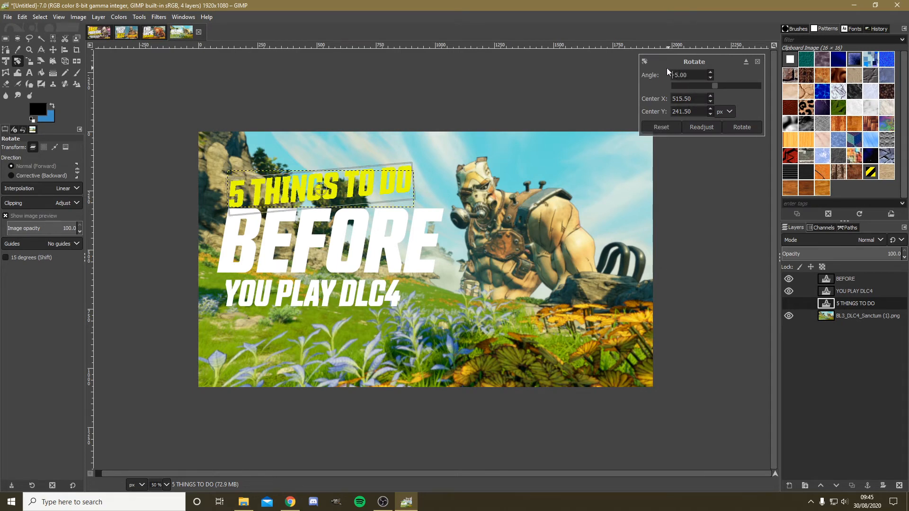
pyautogui.click(729, 130)
# Rotate the "BEFORE" layer about its centre by the same negative angle as the yellow line
pyautogui.click(850, 280)
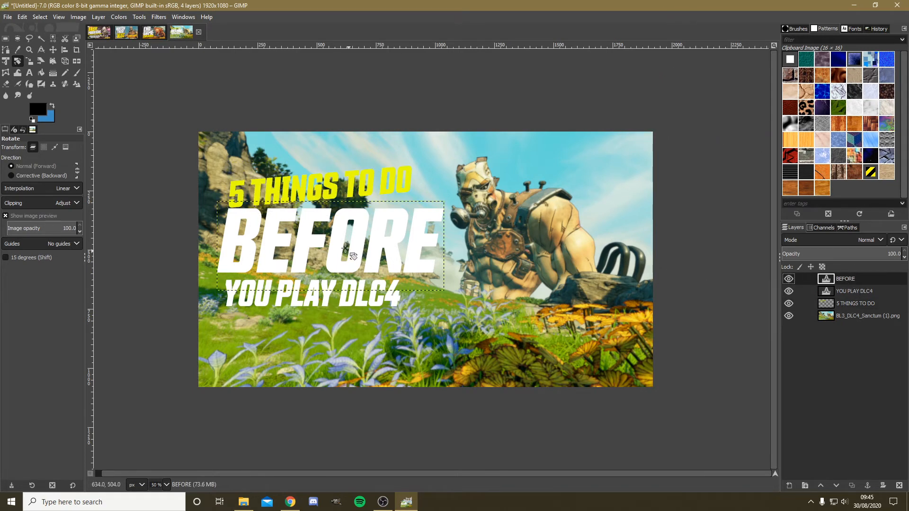
pyautogui.click(354, 257)
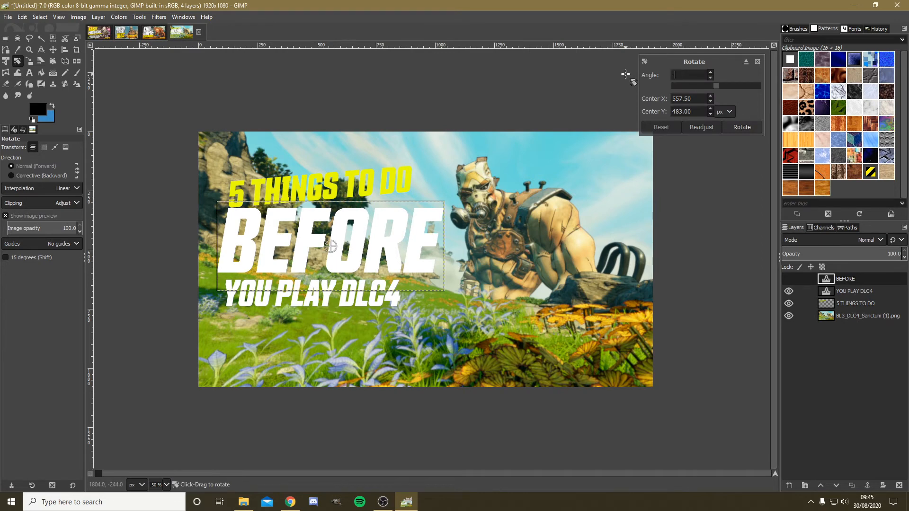
pyautogui.press('Tab')
pyautogui.click(750, 126)
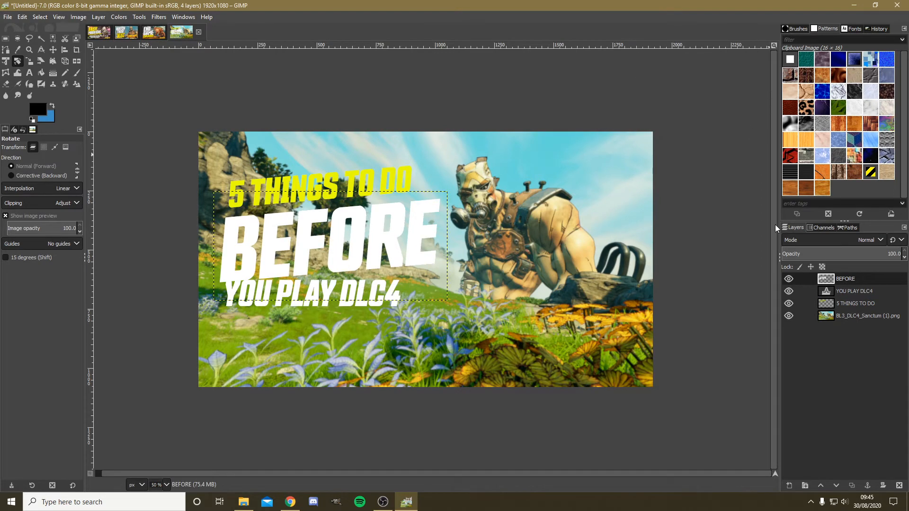
# Rotate the "YOU PLAY DLC4" layer by -5 degrees about its centre
pyautogui.click(849, 291)
pyautogui.click(367, 297)
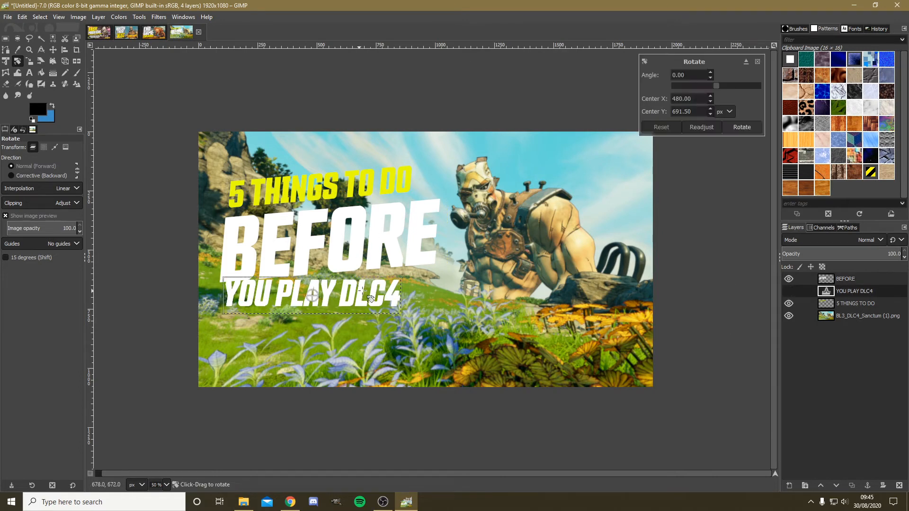
pyautogui.write('-5')
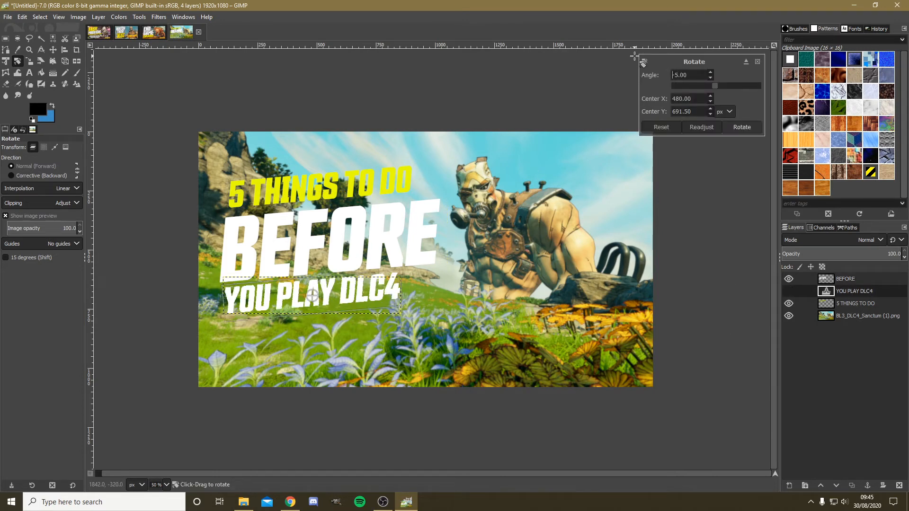
pyautogui.press('Return')
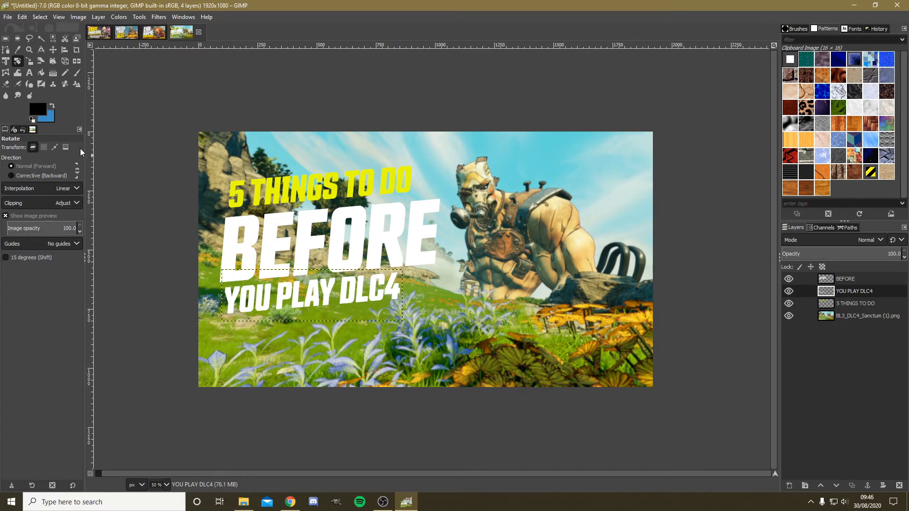
# Shift the three tilted lines slightly so they line up along their left edges with tight spacing
pyautogui.click(53, 49)
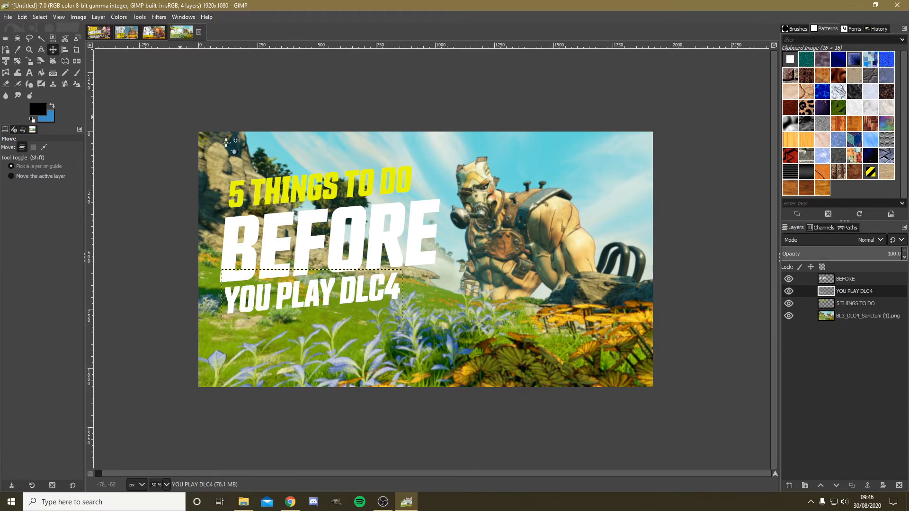
pyautogui.moveTo(289, 190); pyautogui.dragTo(281, 193)
pyautogui.moveTo(300, 243); pyautogui.dragTo(298, 241)
pyautogui.moveTo(326, 293); pyautogui.dragTo(318, 291)
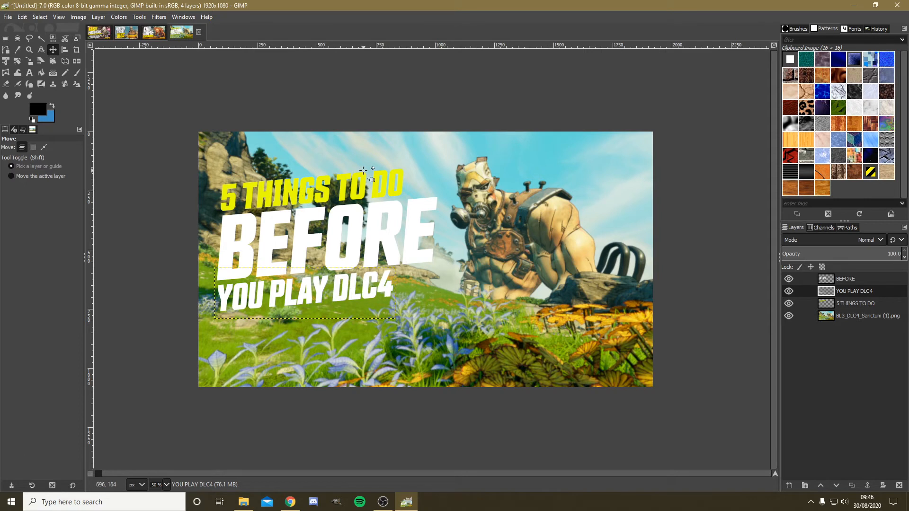
# Scale the "YOU PLAY DLC4" layer proportionally to about the width of "BEFORE" and nudge it up beneath that word
pyautogui.click(28, 60)
pyautogui.moveTo(392, 307); pyautogui.dragTo(421, 303)
pyautogui.click(742, 116)
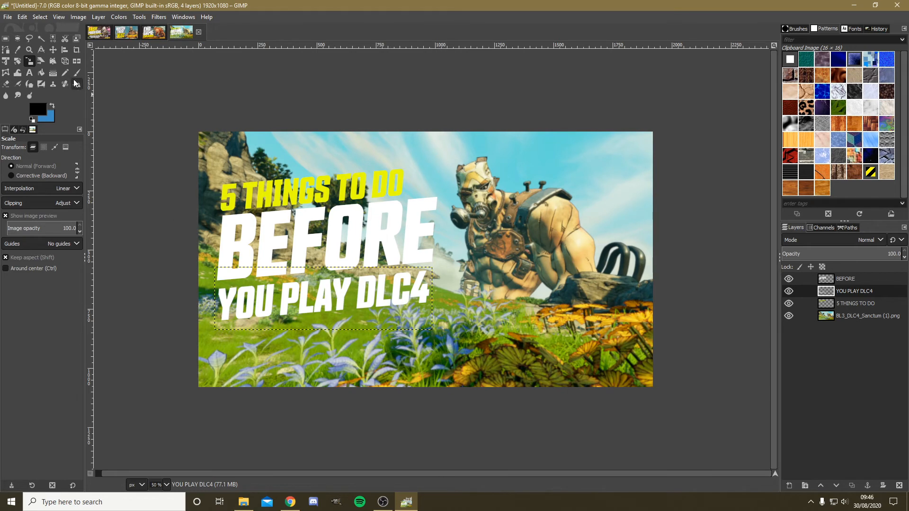
pyautogui.click(52, 50)
pyautogui.moveTo(342, 296); pyautogui.dragTo(343, 294)
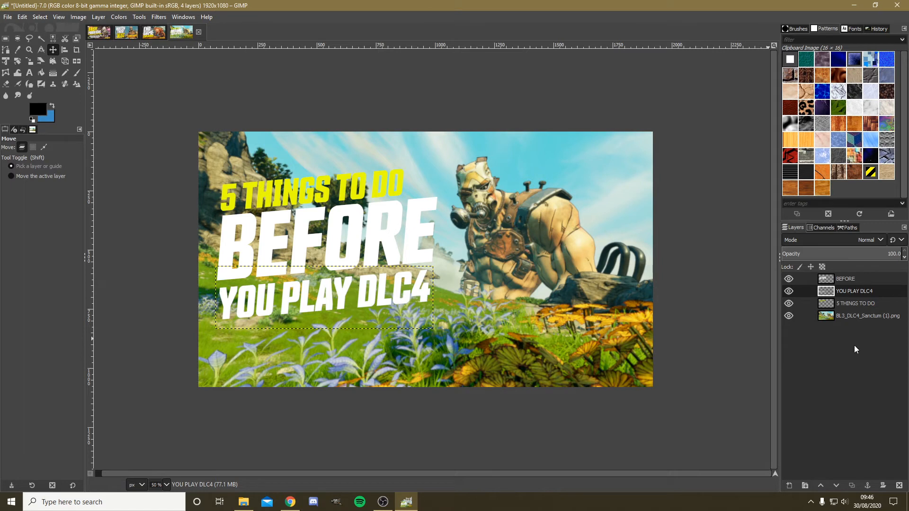
# Try a Long Shadow on the "5 THINGS TO DO" layer with an angle of about 42 and a length of about 23
pyautogui.click(844, 305)
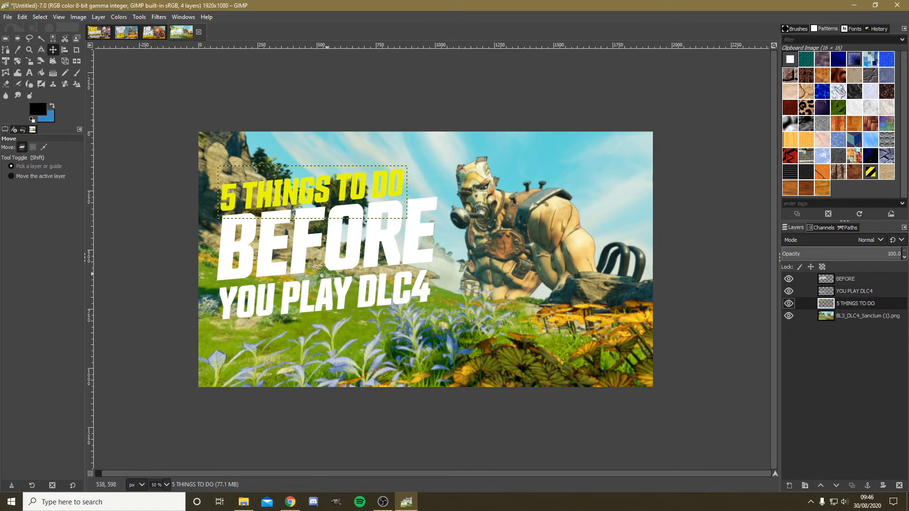
pyautogui.click(160, 19)
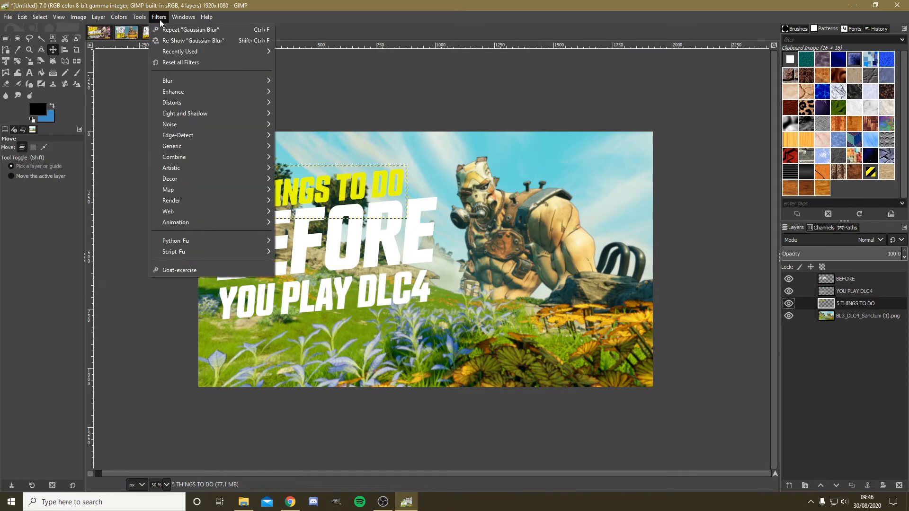
pyautogui.moveTo(205, 113)
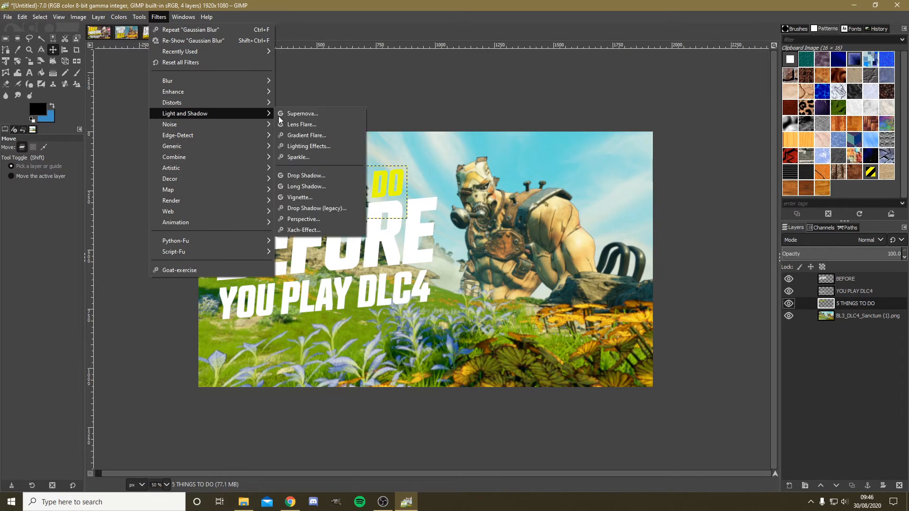
pyautogui.click(327, 185)
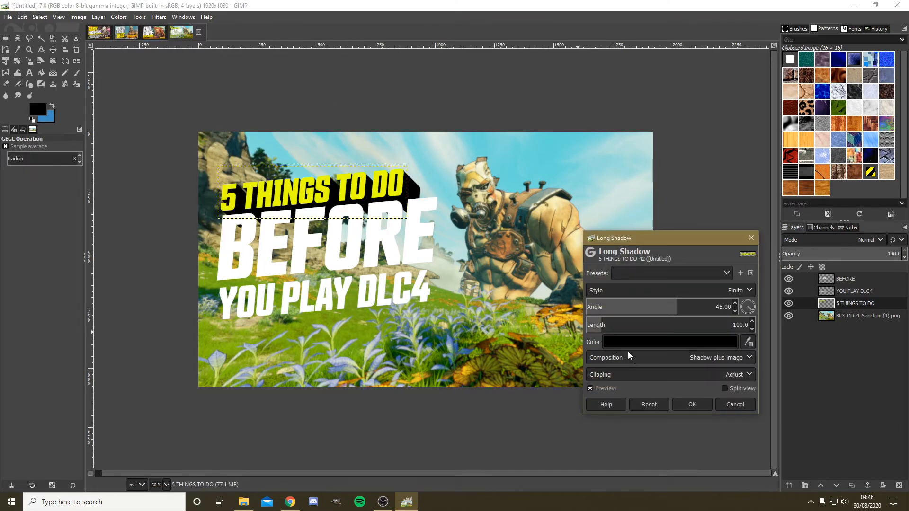
pyautogui.moveTo(625, 301); pyautogui.dragTo(677, 306)
pyautogui.moveTo(607, 324); pyautogui.dragTo(590, 324)
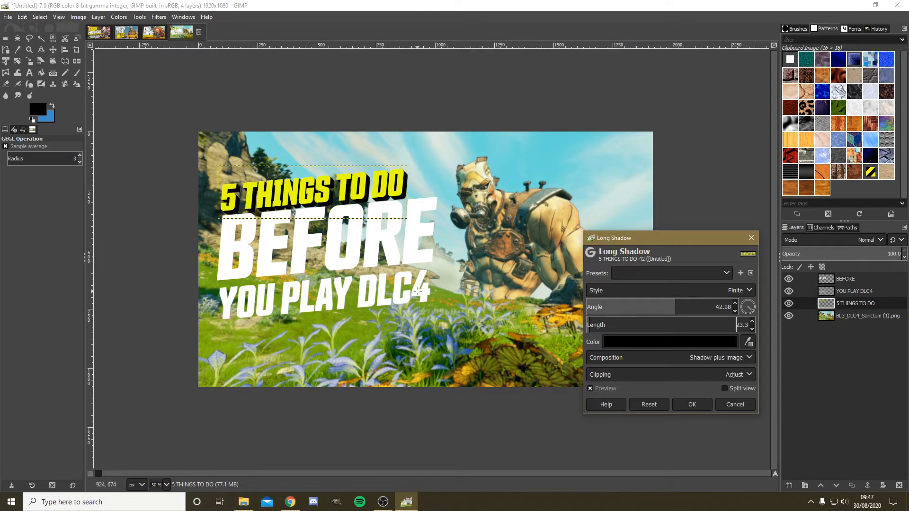
pyautogui.press('Return')
# Apply the Xach-Effect to the "5 THINGS TO DO" layer with near-black highlight and drop shadow colours
pyautogui.click(159, 17)
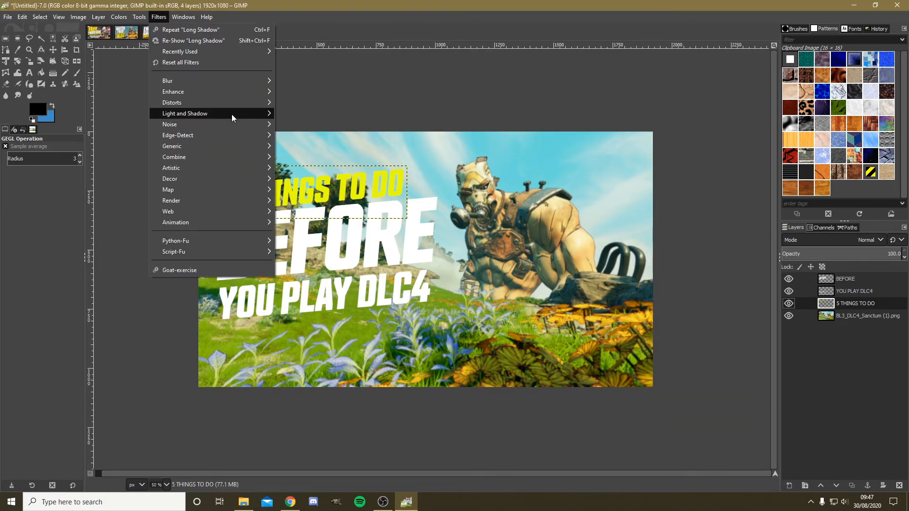
pyautogui.moveTo(231, 115)
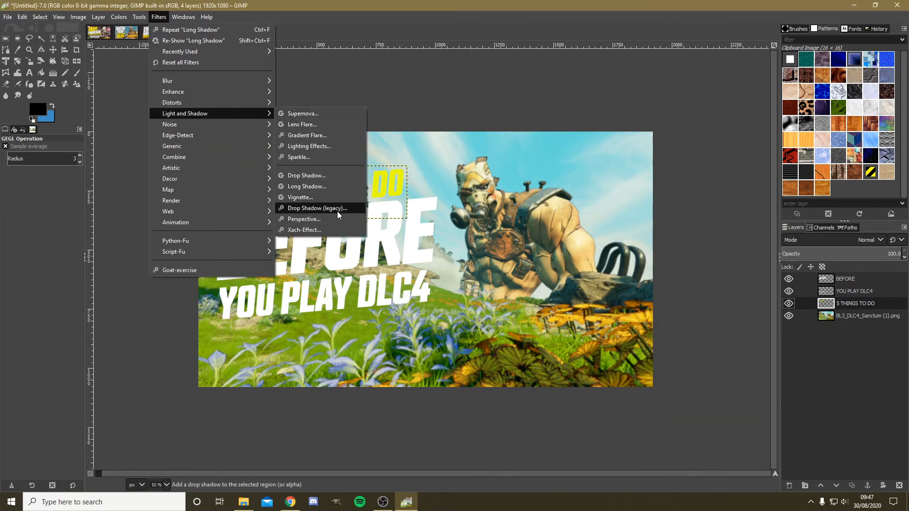
pyautogui.click(305, 230)
pyautogui.click(471, 238)
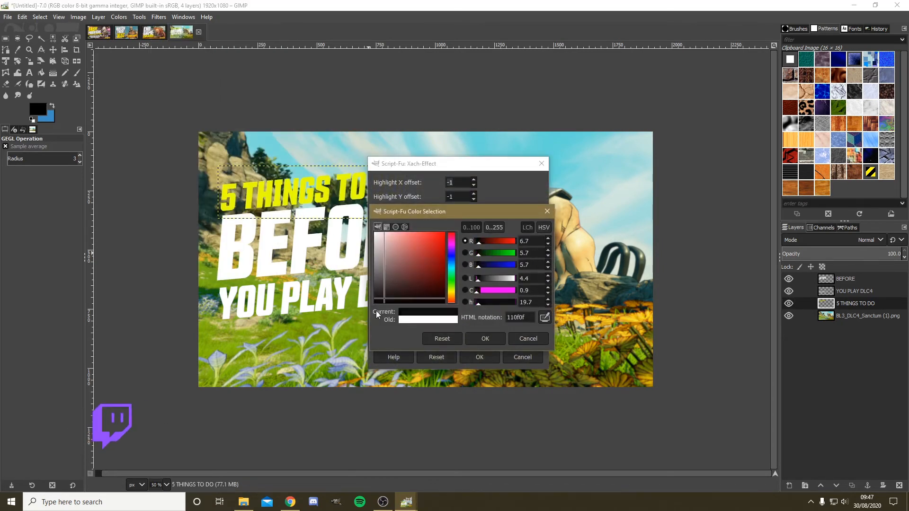
pyautogui.click(481, 340)
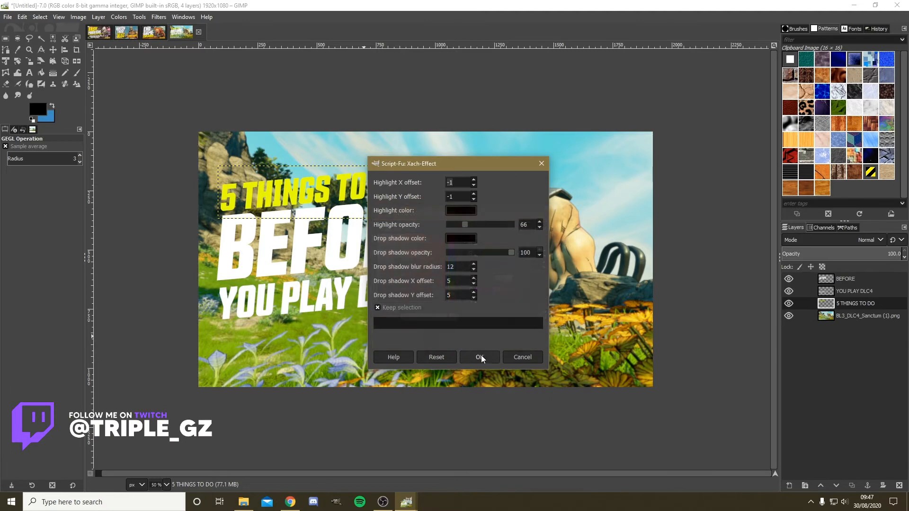
pyautogui.click(481, 355)
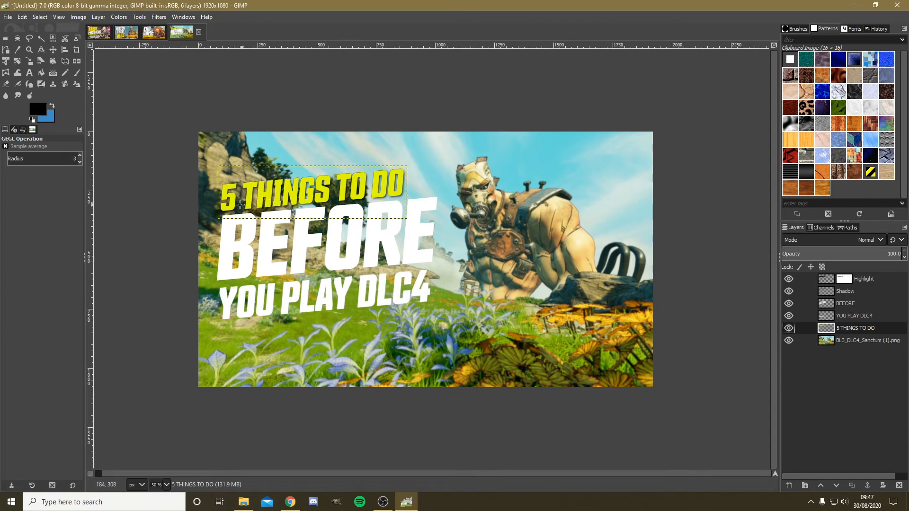
# Apply Drop Shadow three times to the "5 THINGS TO DO" layer with X and Y offsets of 20, blur radius 10 and opacity 0.5
pyautogui.click(158, 17)
pyautogui.moveTo(211, 114)
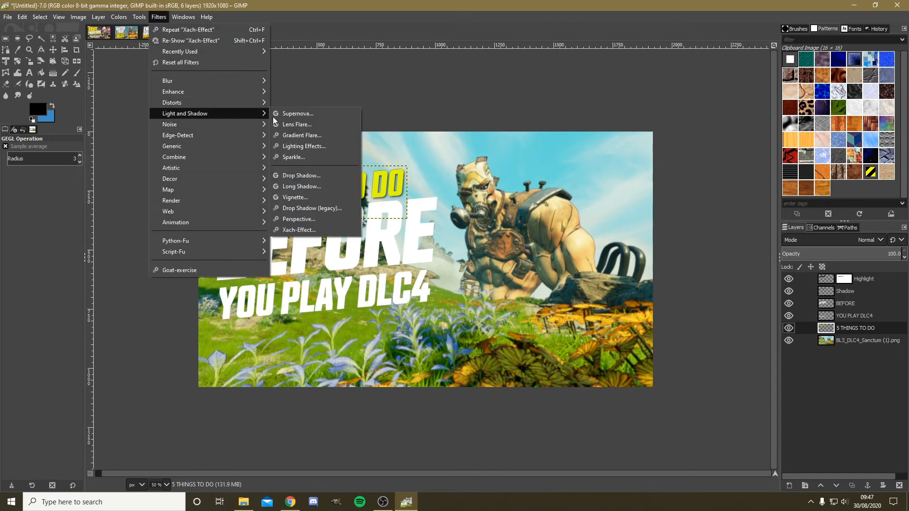
pyautogui.click(301, 175)
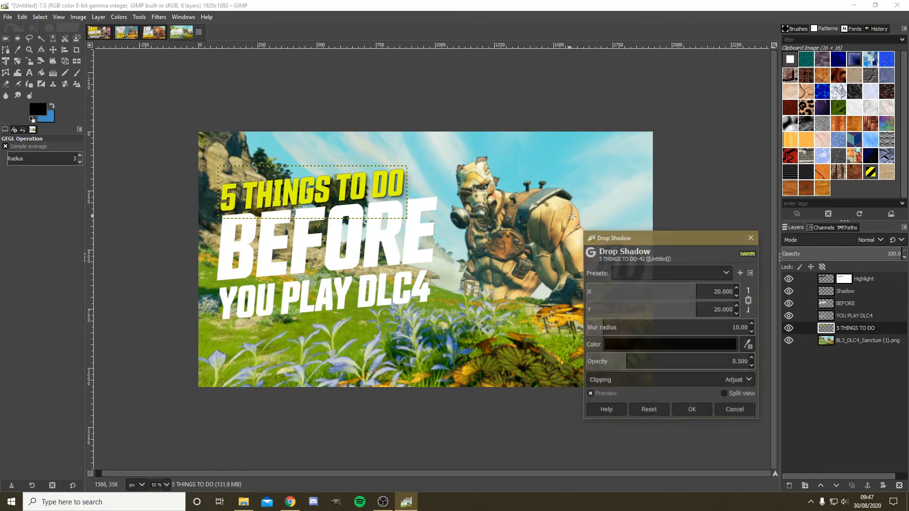
pyautogui.click(690, 409)
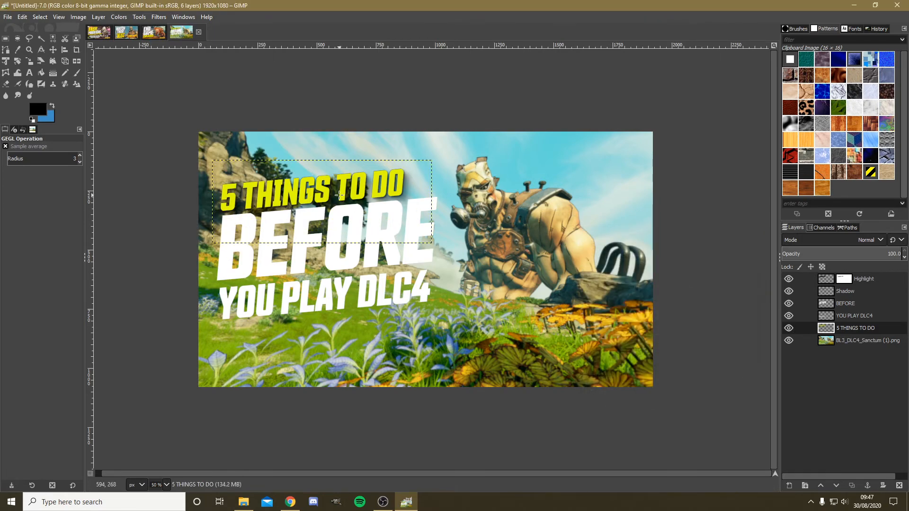
pyautogui.hotkey('shift', 'ctrl', 'f')
pyautogui.click(691, 409)
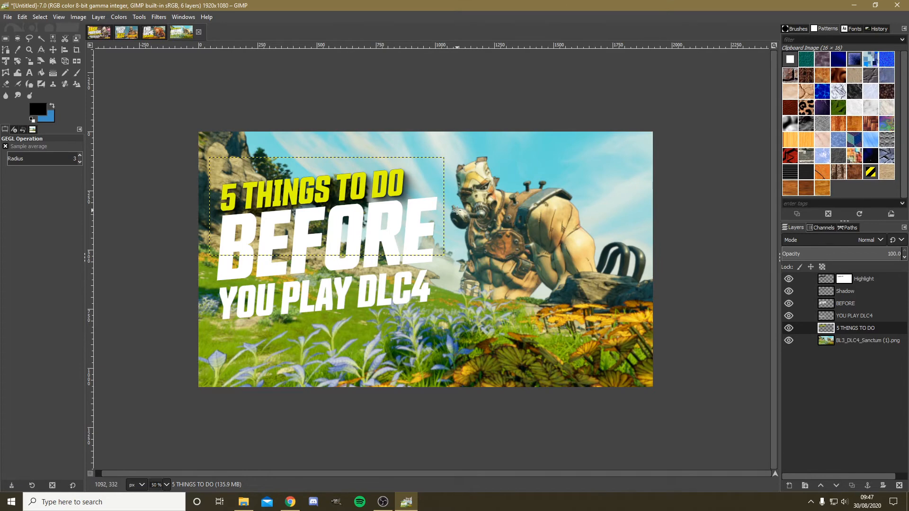
# Apply the Xach-Effect to the "BEFORE" layer with the same dark highlight and shadow settings
pyautogui.click(812, 303)
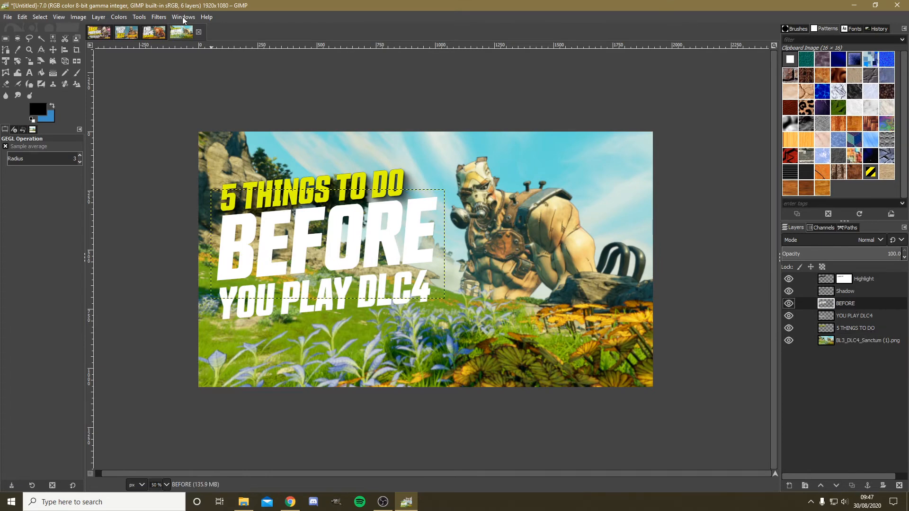
pyautogui.click(159, 17)
pyautogui.moveTo(213, 112)
pyautogui.click(358, 231)
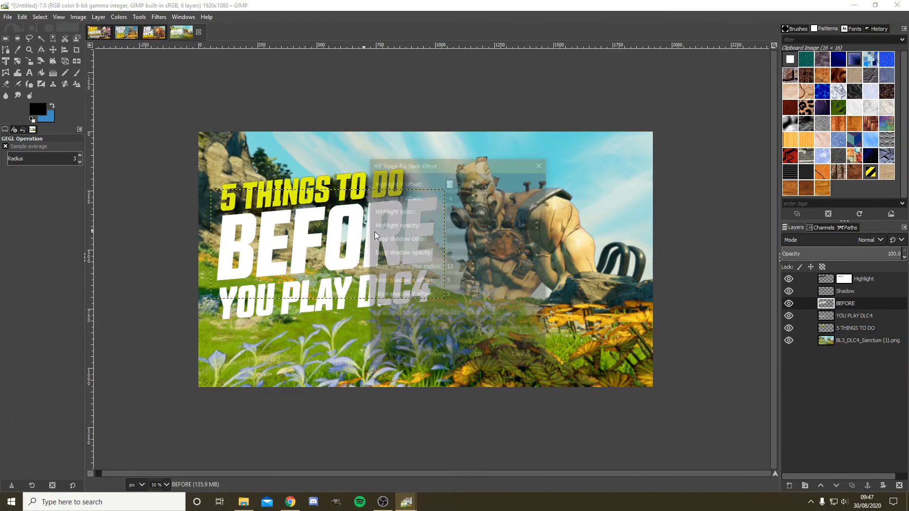
pyautogui.click(489, 359)
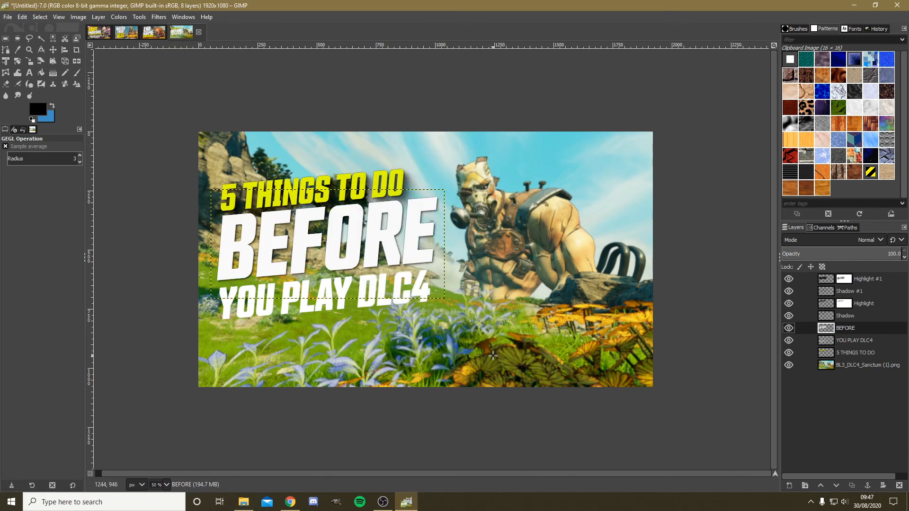
# Apply Drop Shadow three times to the "BEFORE" layer with X and Y offsets of 20, blur radius 10 and opacity 0.5
pyautogui.click(158, 16)
pyautogui.moveTo(220, 116)
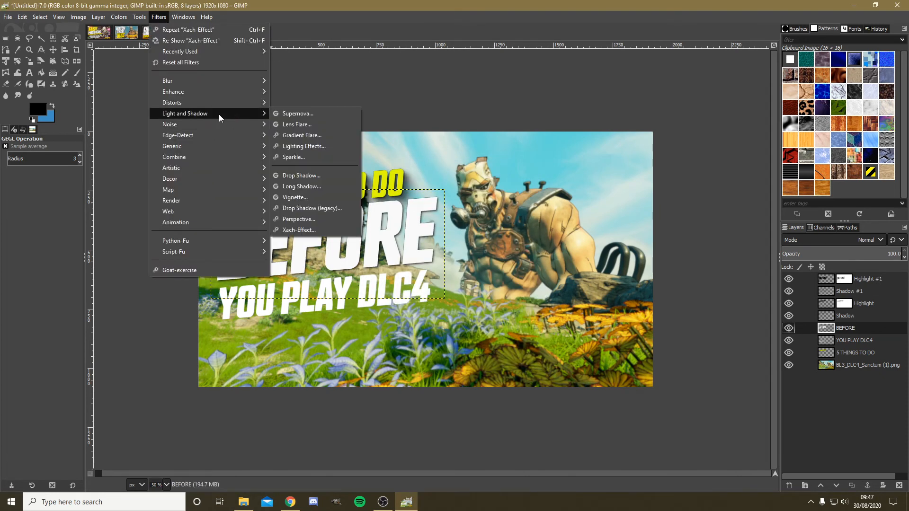
pyautogui.click(353, 176)
pyautogui.click(692, 410)
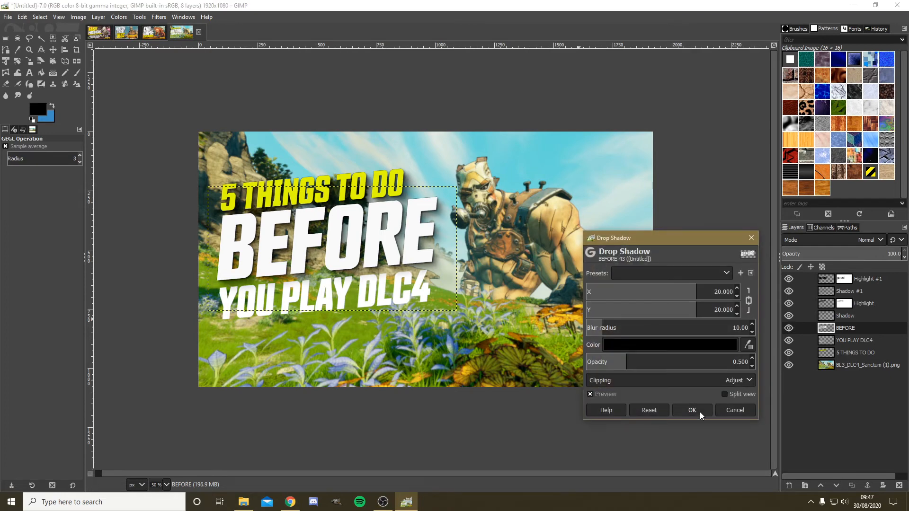
pyautogui.click(692, 410)
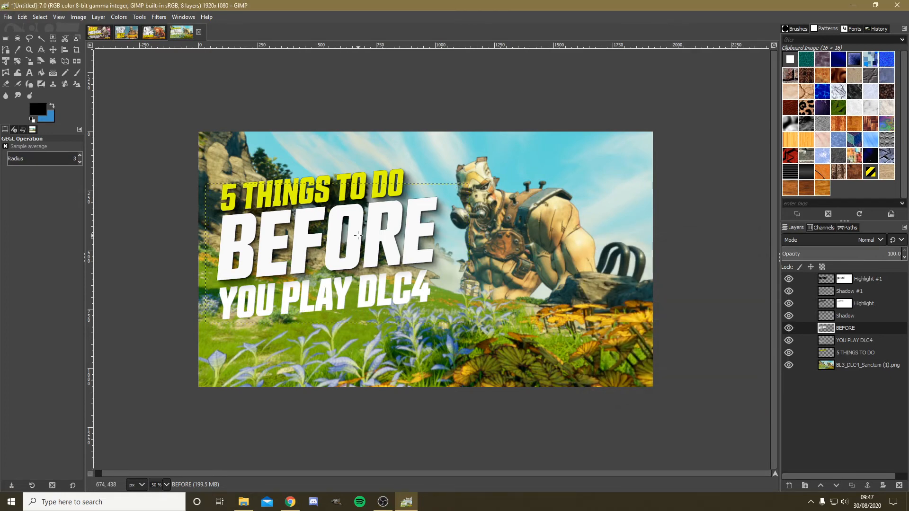
pyautogui.hotkey('ctrl', 'shift', 'f')
pyautogui.click(691, 410)
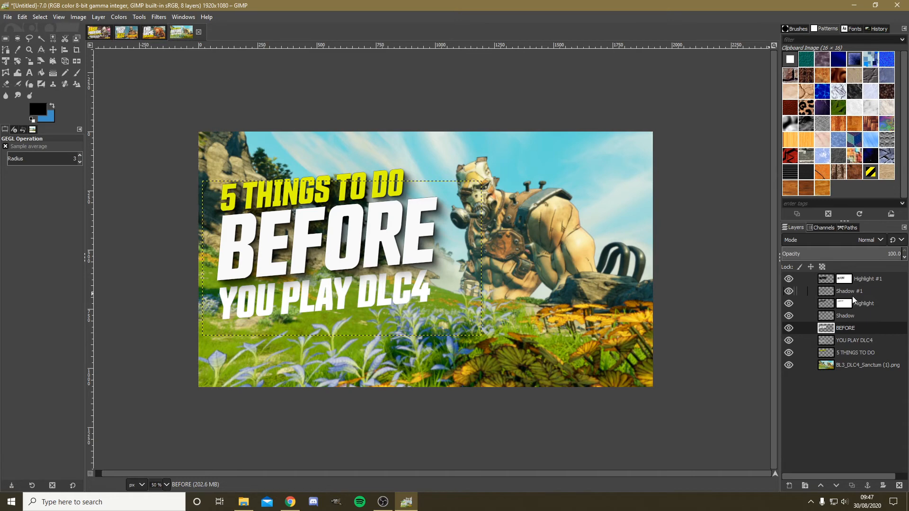
# Apply the Xach-Effect to the "YOU PLAY DLC4" layer with the same dark highlight and shadow settings
pyautogui.click(855, 343)
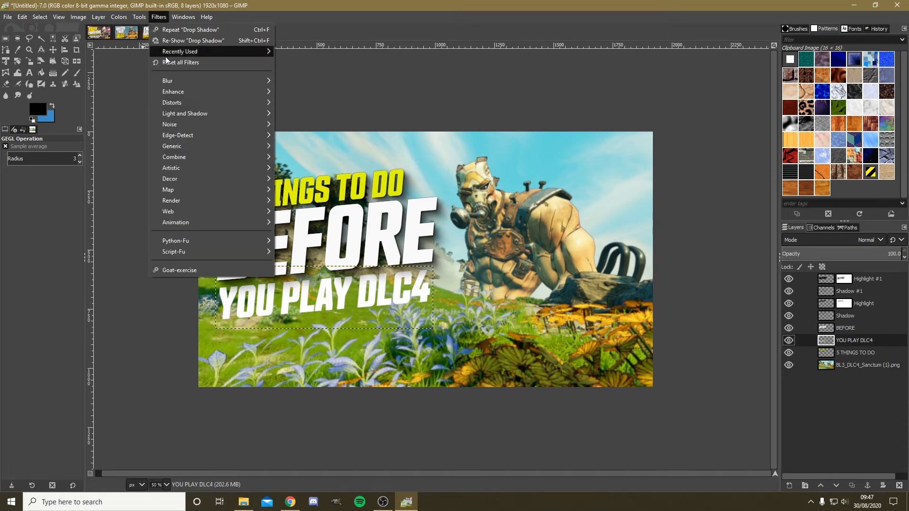
pyautogui.click(158, 16)
pyautogui.click(303, 232)
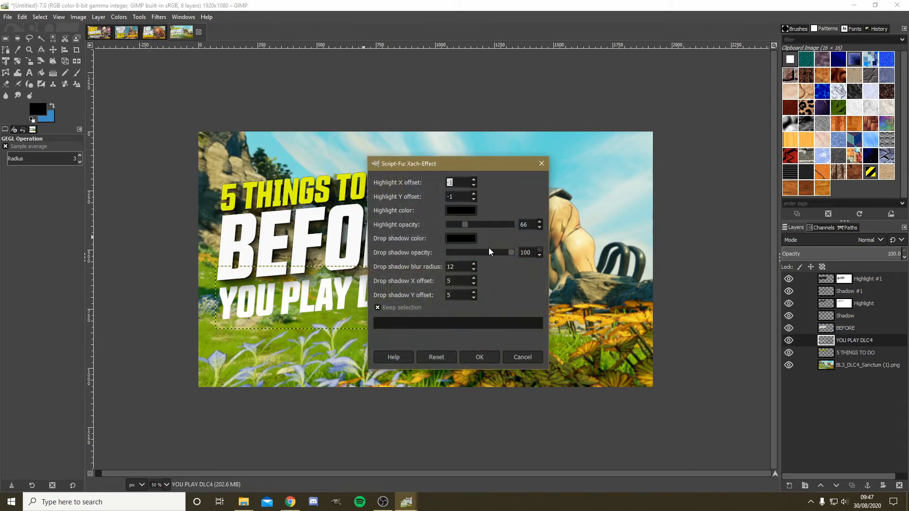
pyautogui.click(492, 359)
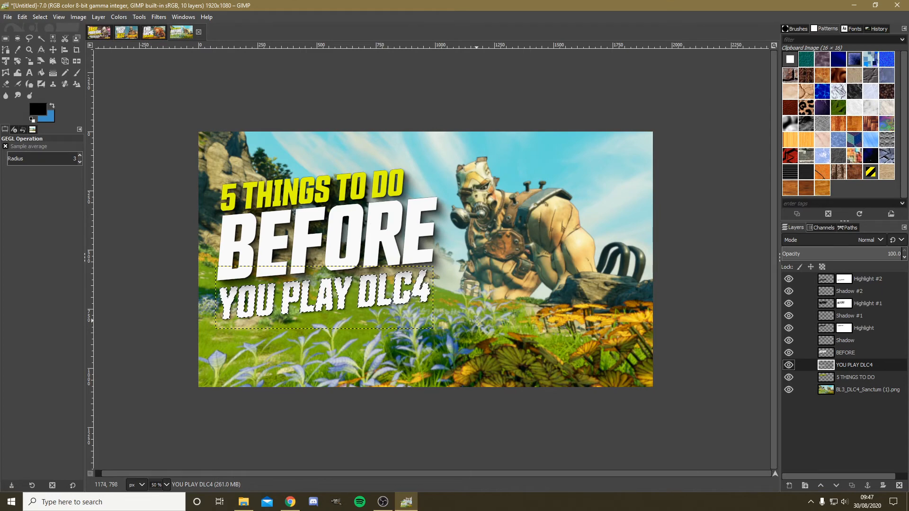
# Apply Drop Shadow three times to the "YOU PLAY DLC4" layer with X and Y offsets of 20, blur radius 10 and opacity 0.5
pyautogui.click(158, 17)
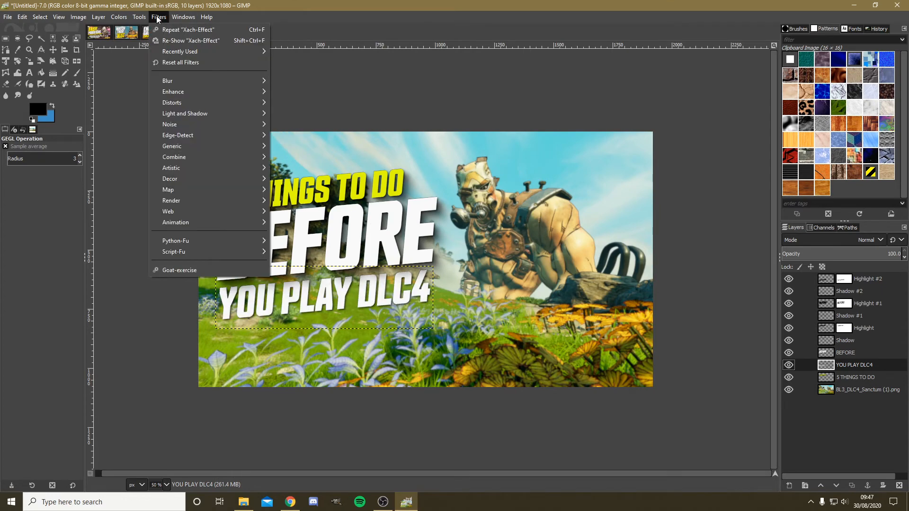
pyautogui.moveTo(251, 113)
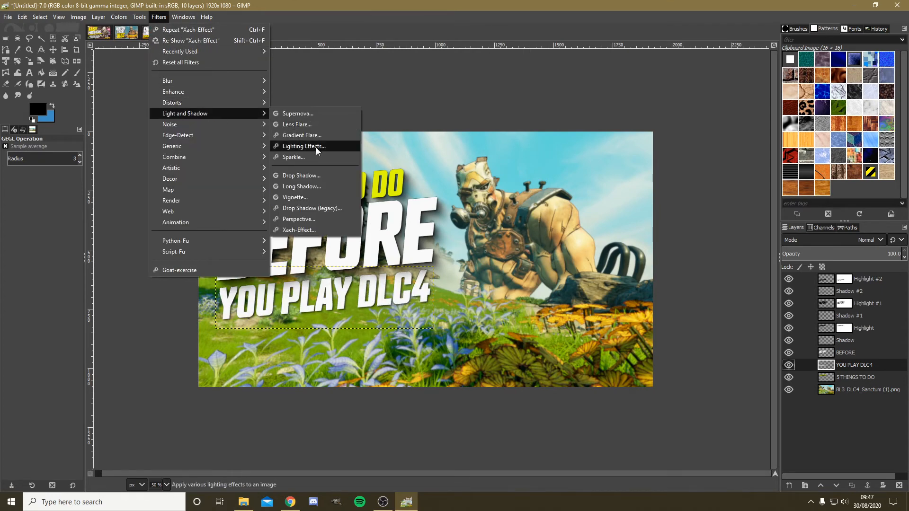
pyautogui.click(301, 175)
pyautogui.click(694, 411)
pyautogui.hotkey('ctrl', 'shift', 'f')
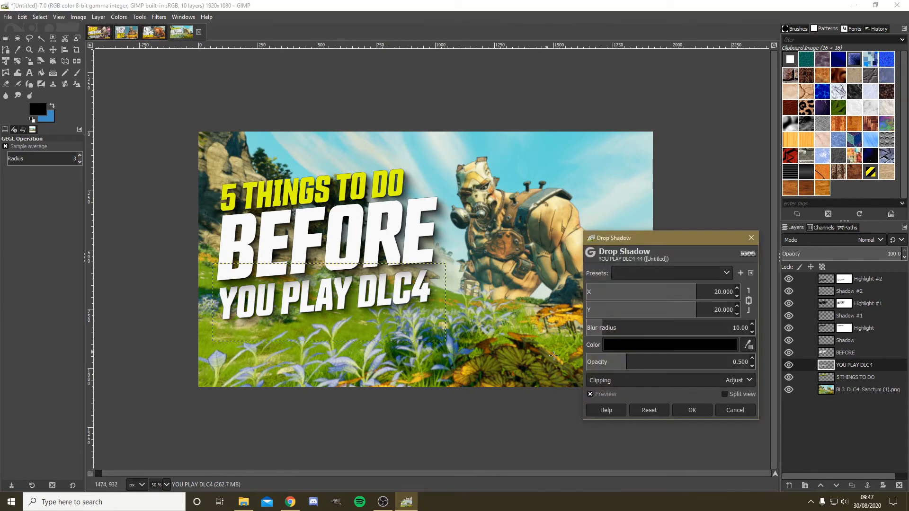
pyautogui.click(700, 412)
pyautogui.hotkey('ctrl', 'shift', 'f')
pyautogui.click(692, 410)
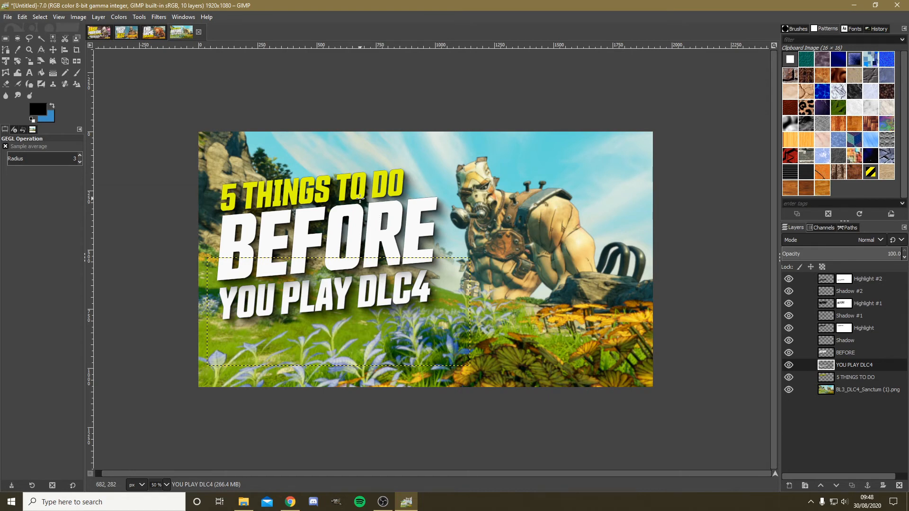
# Add the image "BORDERLANDS 3 LOGO_TRADEMARK.png" as a new layer directly above the background image
pyautogui.click(869, 389)
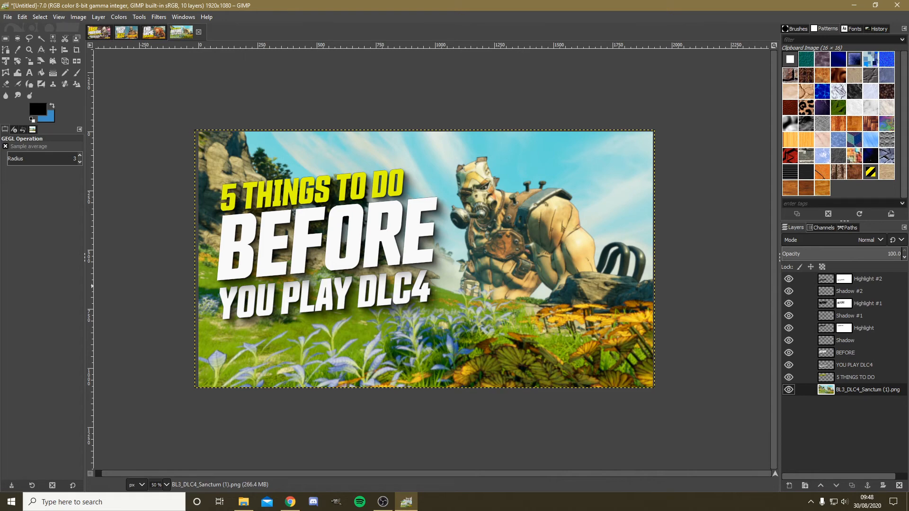
pyautogui.moveTo(407, 502); pyautogui.dragTo(458, 242)
pyautogui.scroll(-4, 332, 192)
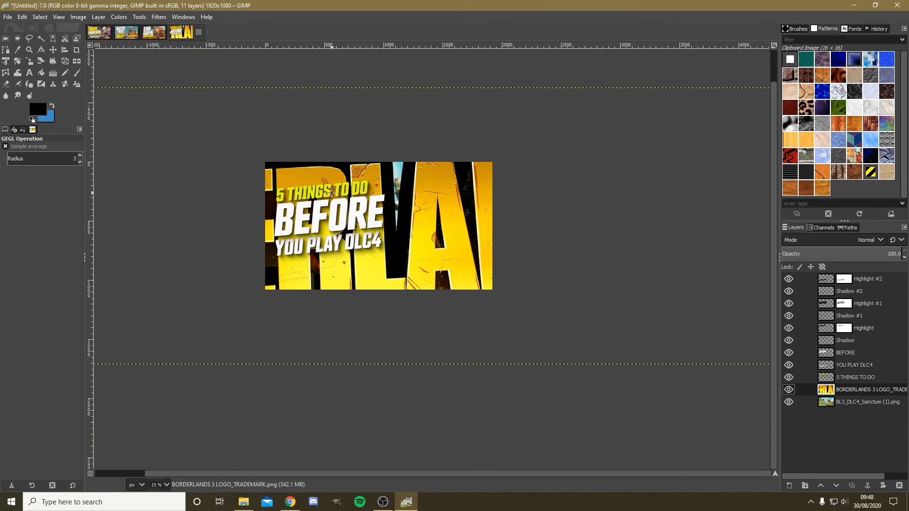
# Scale the Borderlands 3 logo layer to 817 × 236 px and place it in the lower-right corner of the thumbnail
pyautogui.click(29, 61)
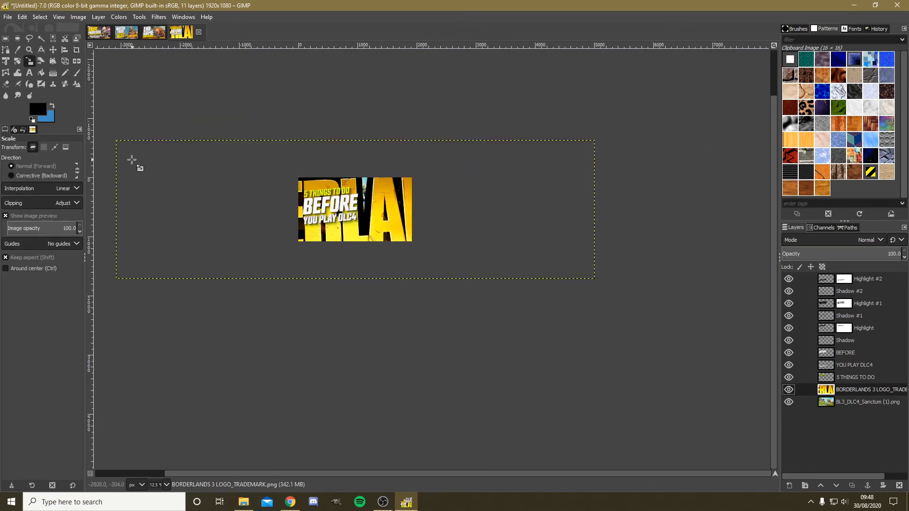
pyautogui.click(135, 159)
pyautogui.moveTo(157, 154); pyautogui.dragTo(386, 236)
pyautogui.scroll(4, 358, 223)
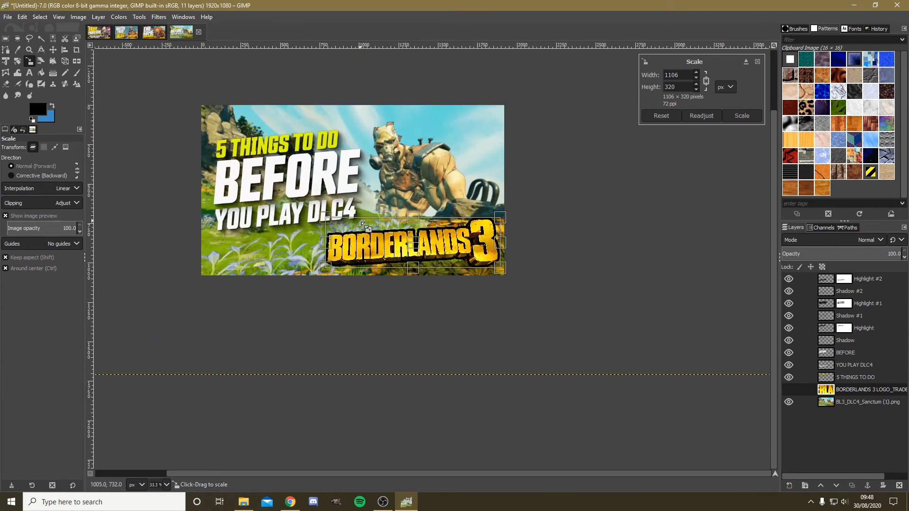
pyautogui.scroll(2, 292, 205)
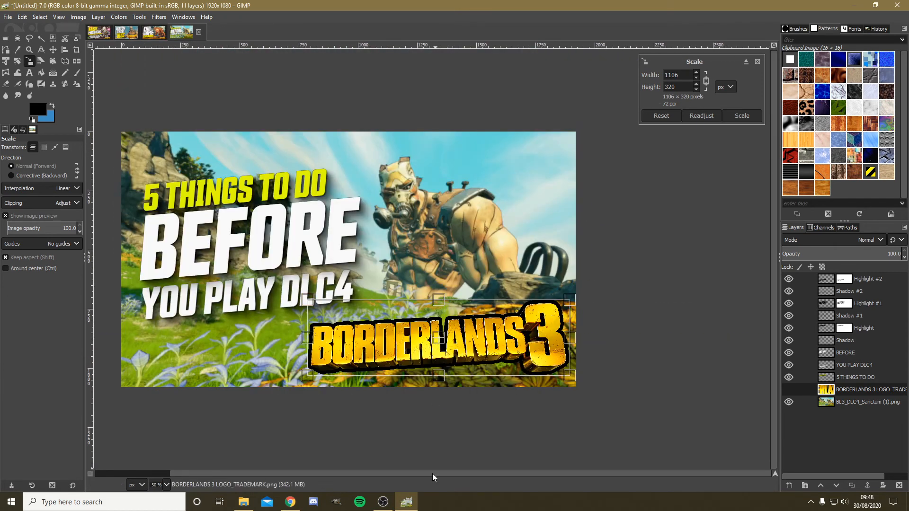
pyautogui.moveTo(433, 473); pyautogui.dragTo(426, 472)
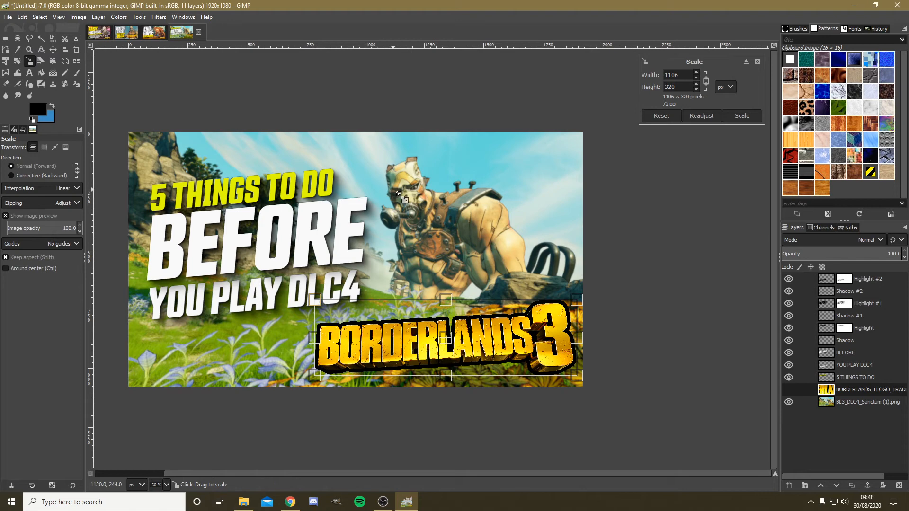
pyautogui.moveTo(315, 300); pyautogui.dragTo(379, 324)
pyautogui.moveTo(487, 357); pyautogui.dragTo(478, 348)
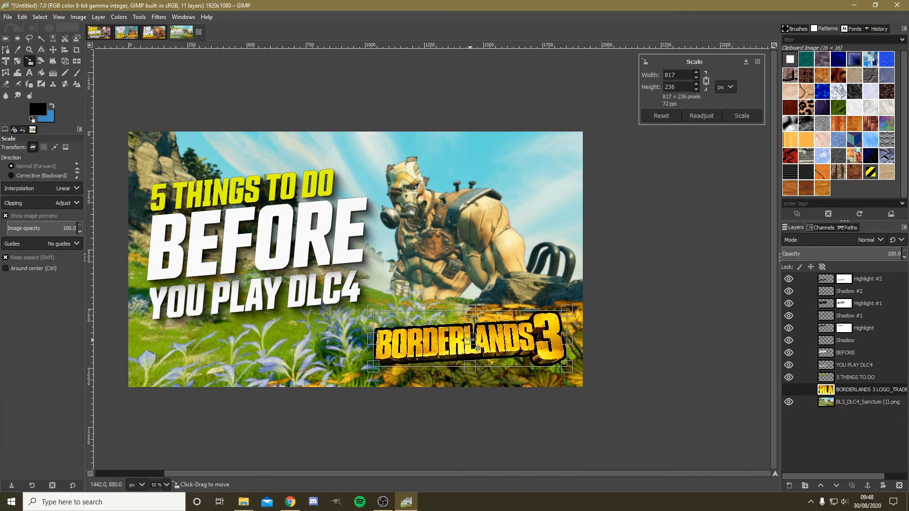
pyautogui.click(741, 115)
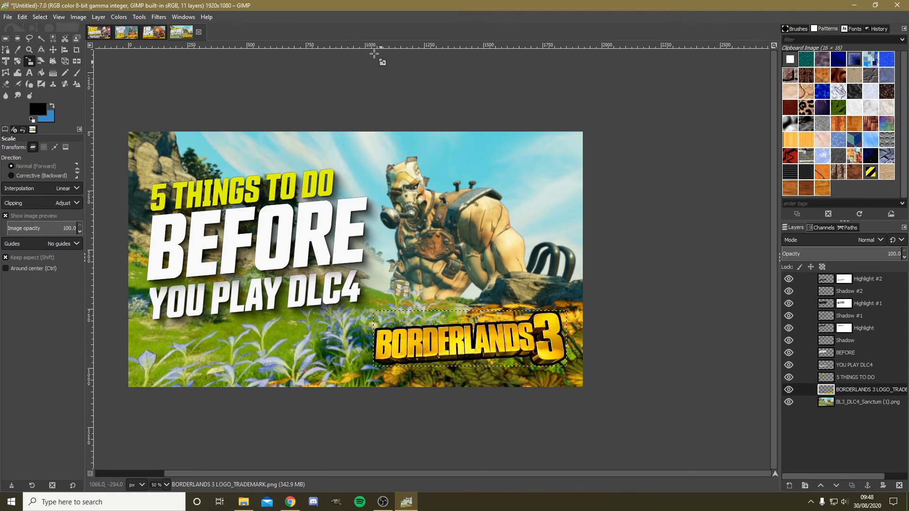
# Apply Drop Shadow to the Borderlands 3 logo layer with X and Y offsets of 20, blur radius 10 and opacity 0.5
pyautogui.click(159, 18)
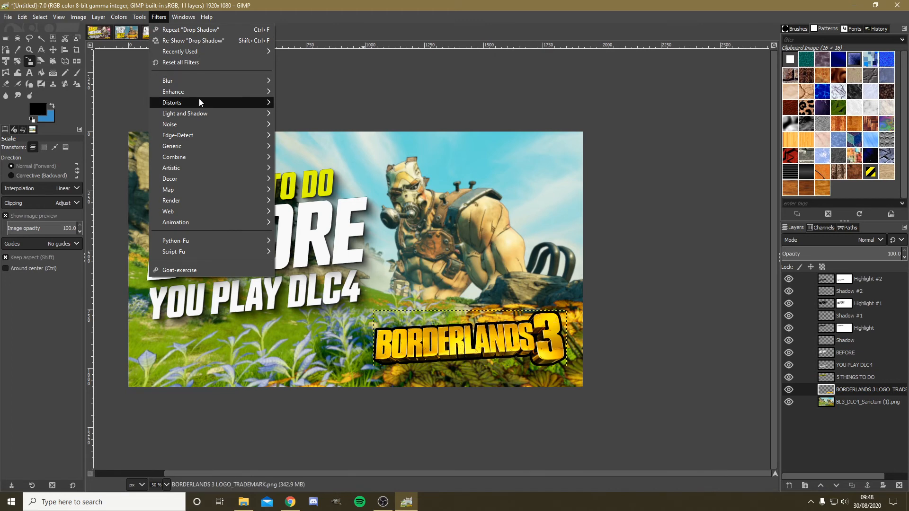
pyautogui.moveTo(206, 114)
pyautogui.click(327, 176)
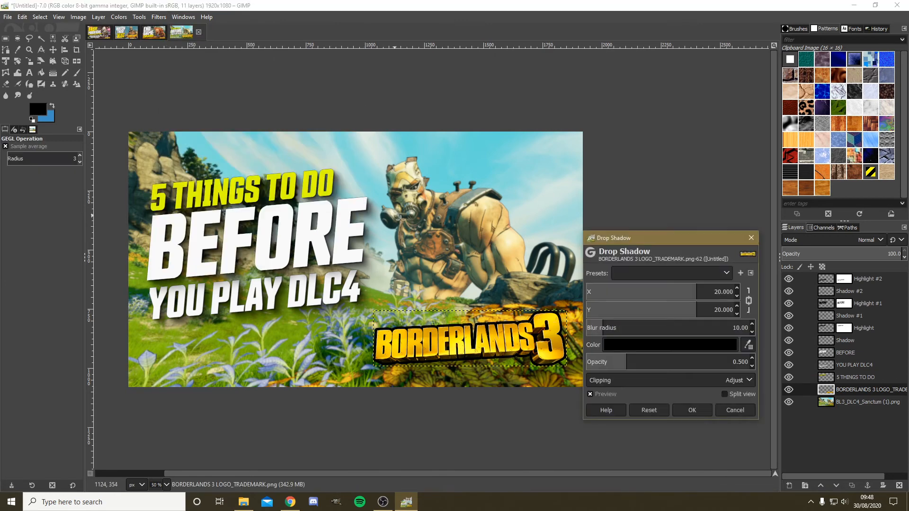
pyautogui.click(692, 410)
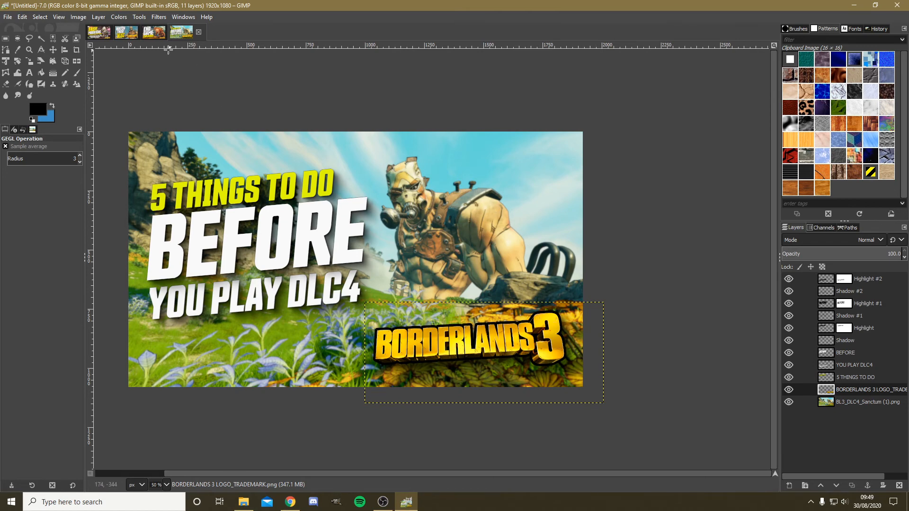
# Copy the "Logo copy" layer from the "Watch this.xcf" image and paste it into the untitled thumbnail
pyautogui.click(98, 32)
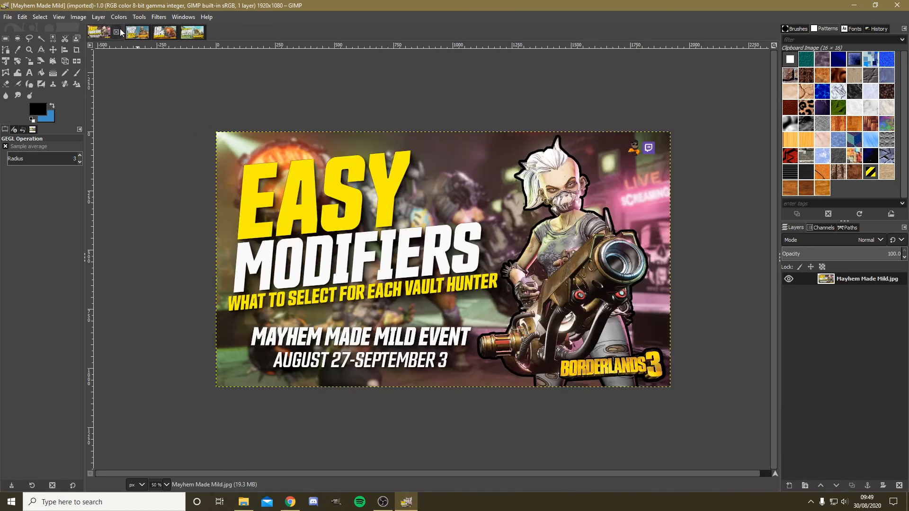
pyautogui.click(124, 32)
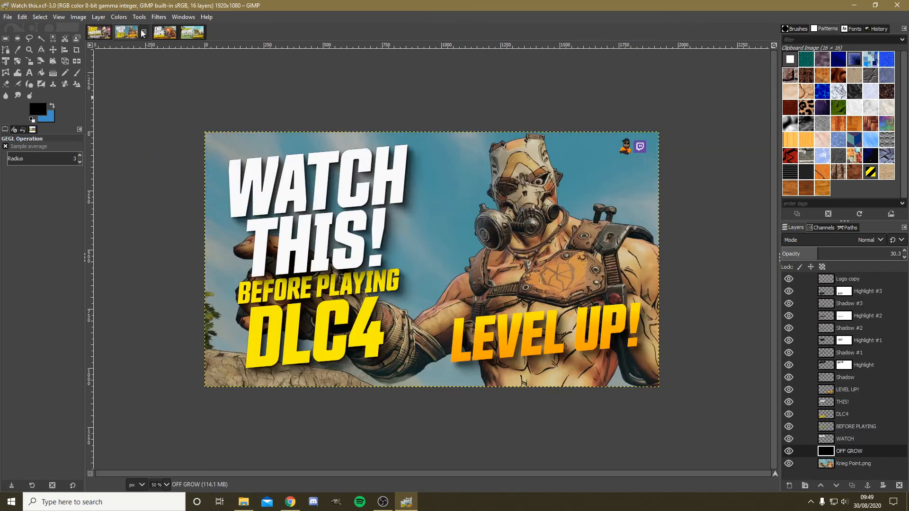
pyautogui.click(874, 280)
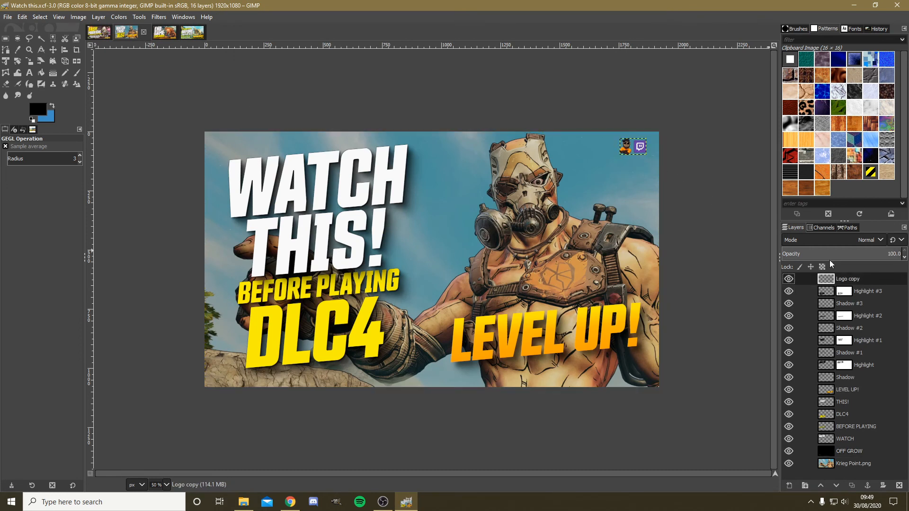
pyautogui.hotkey('ctrl', 'c')
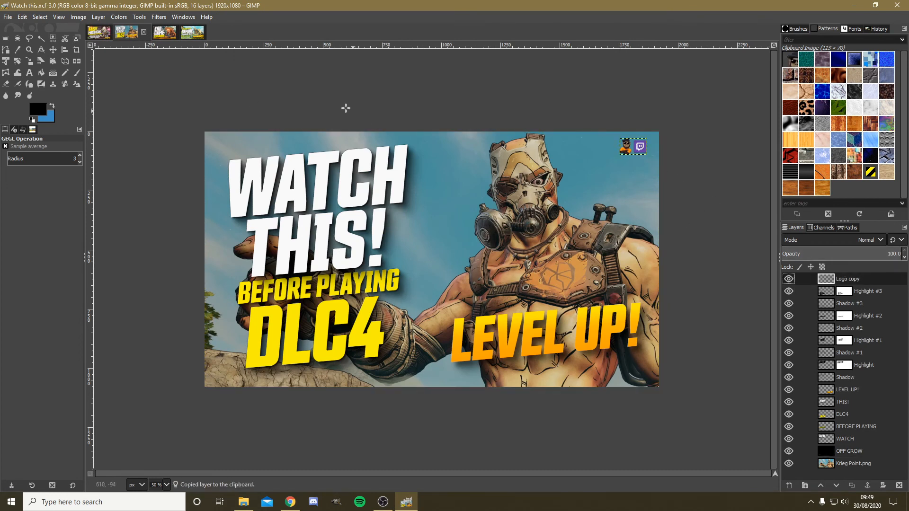
pyautogui.click(192, 34)
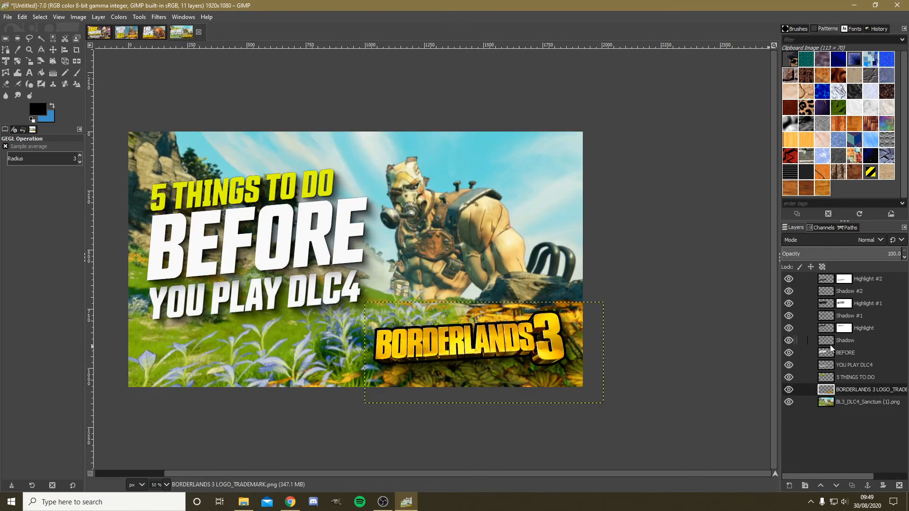
pyautogui.hotkey('ctrl', 'v')
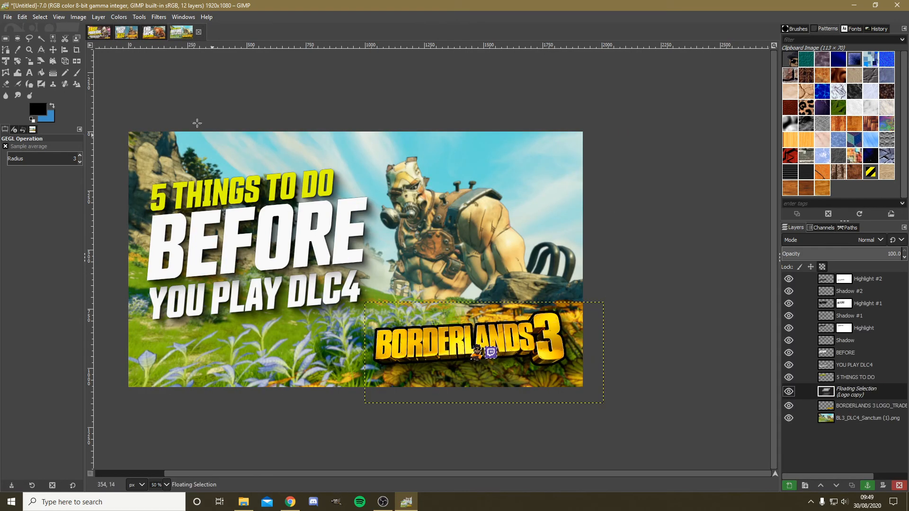
# Move the pasted channel and Twitch icons to the thumbnail's upper-right corner and turn the floating selection into a layer
pyautogui.click(55, 49)
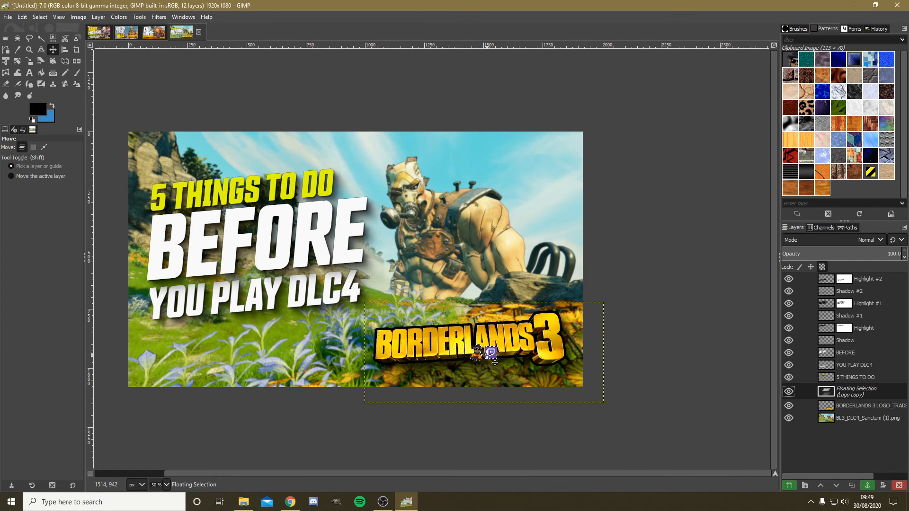
pyautogui.moveTo(495, 363); pyautogui.dragTo(568, 159)
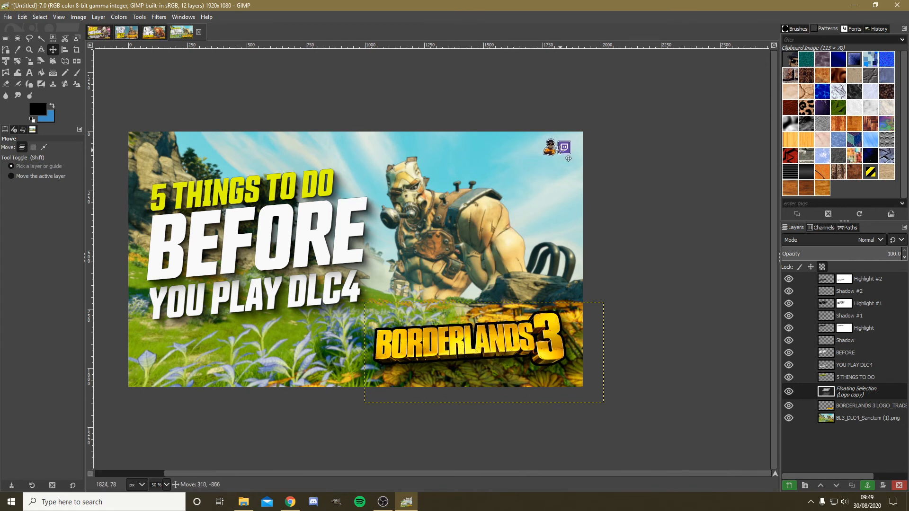
pyautogui.click(789, 485)
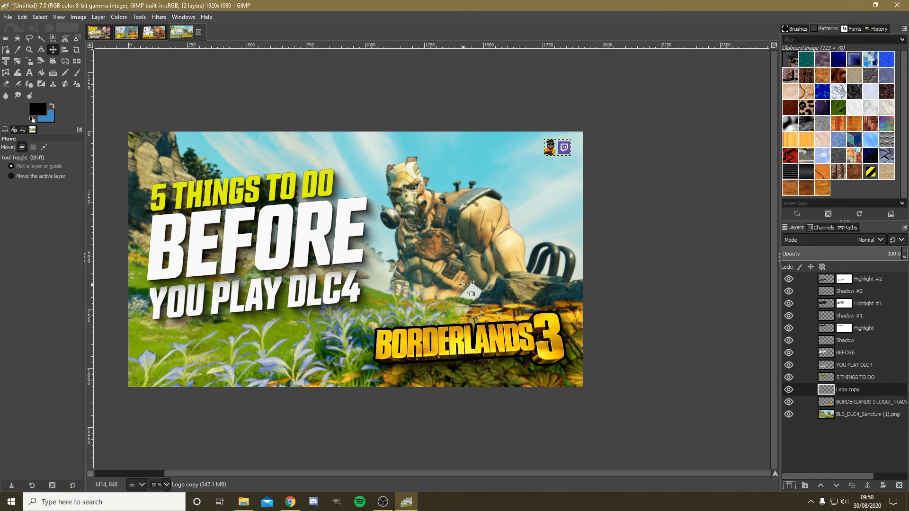
# Try Colorize on the "BL3_DLC4_Sanctum (1).png" background layer, previewing a muted red tint such as 8b3b47
pyautogui.click(857, 416)
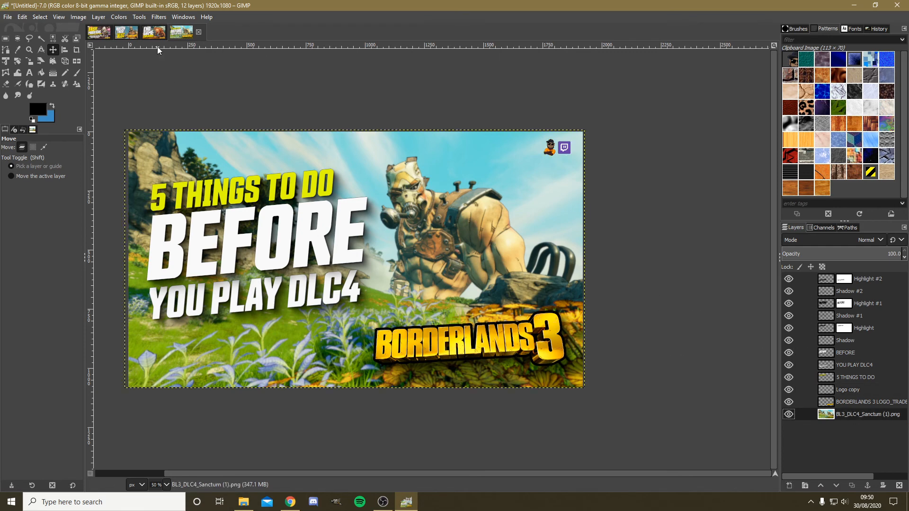
pyautogui.click(140, 17)
pyautogui.click(119, 17)
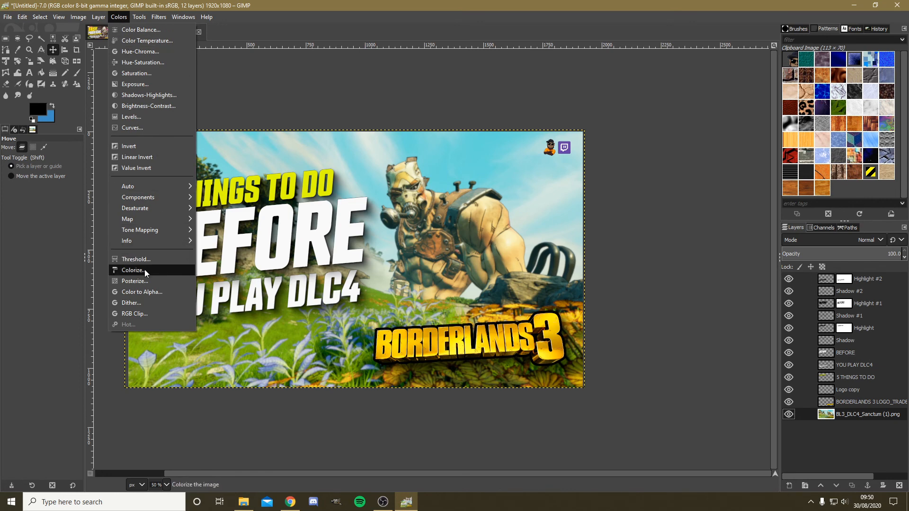
pyautogui.click(134, 270)
pyautogui.moveTo(641, 238); pyautogui.dragTo(687, 83)
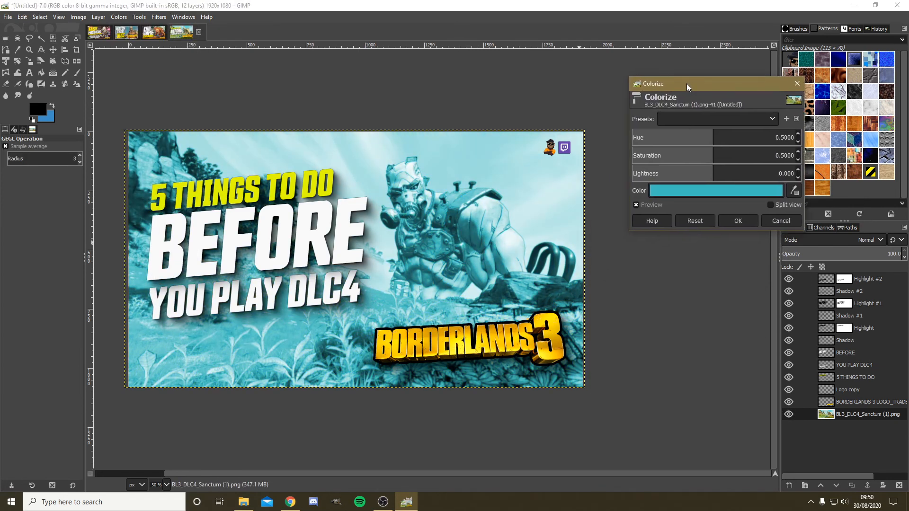
pyautogui.click(698, 192)
pyautogui.click(693, 147)
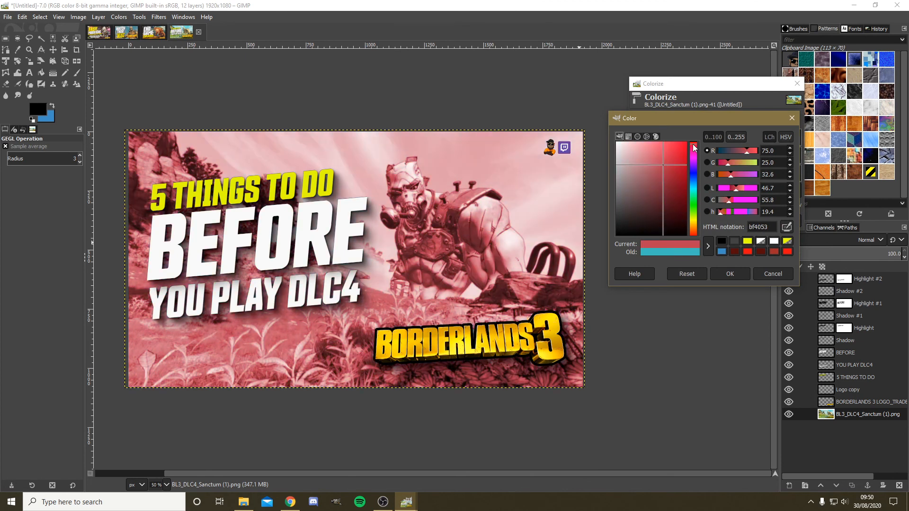
pyautogui.moveTo(666, 154); pyautogui.dragTo(666, 161)
pyautogui.moveTo(669, 178)
pyautogui.mouseDown()
pyautogui.moveTo(655, 171)
pyautogui.moveTo(666, 183)
pyautogui.moveTo(674, 169)
pyautogui.moveTo(660, 167)
pyautogui.moveTo(657, 188)
pyautogui.mouseUp()
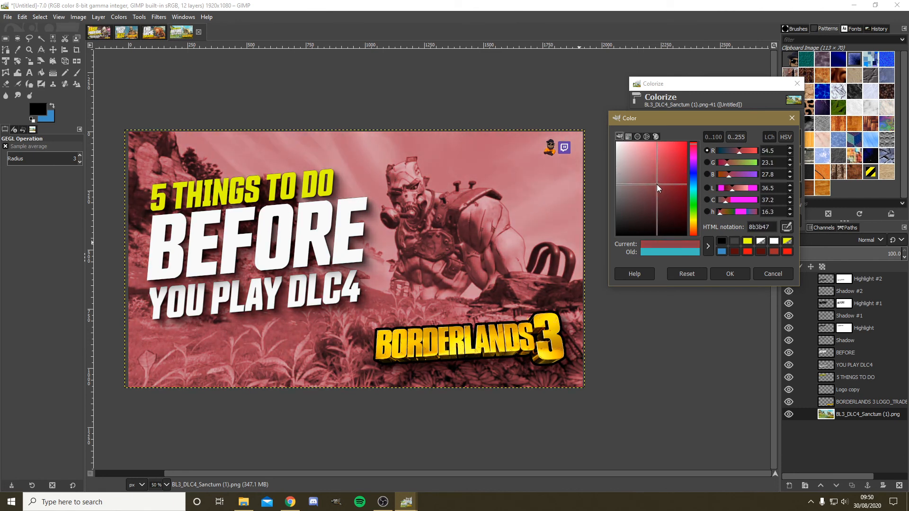
pyautogui.moveTo(657, 185)
pyautogui.mouseDown()
pyautogui.moveTo(657, 195)
pyautogui.moveTo(640, 194)
pyautogui.moveTo(654, 163)
pyautogui.moveTo(664, 169)
pyautogui.moveTo(649, 181)
pyautogui.moveTo(658, 180)
pyautogui.mouseUp()
# Preview the Colorize tint in green 4e943f, then discard the colour choice and the whole Colorize operation
pyautogui.click(690, 168)
pyautogui.click(689, 208)
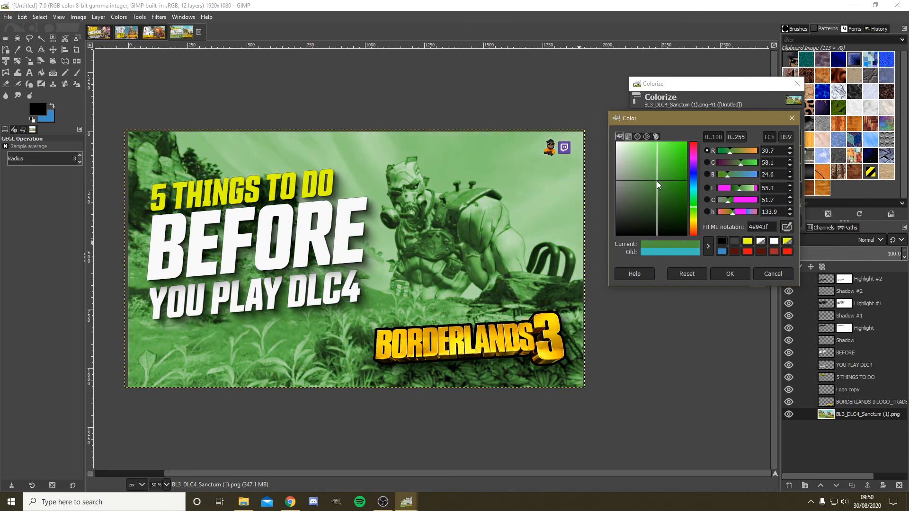
pyautogui.click(771, 275)
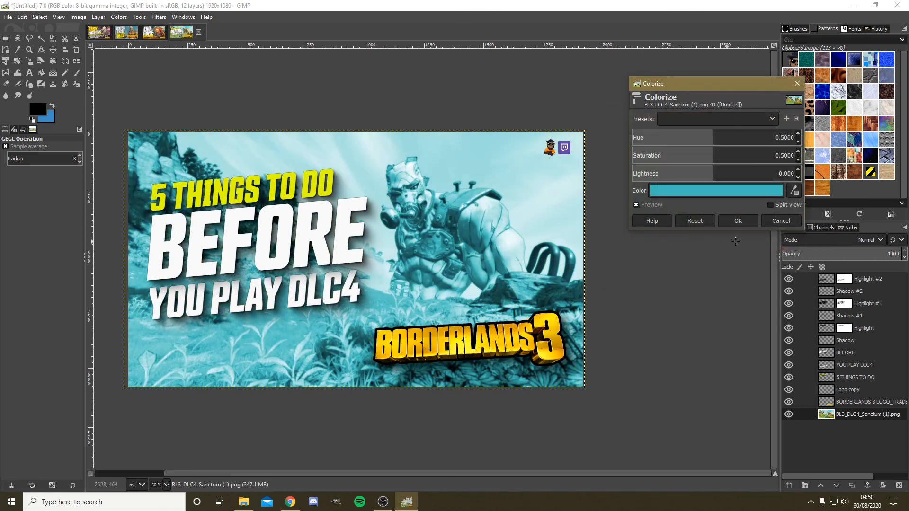
pyautogui.click(776, 223)
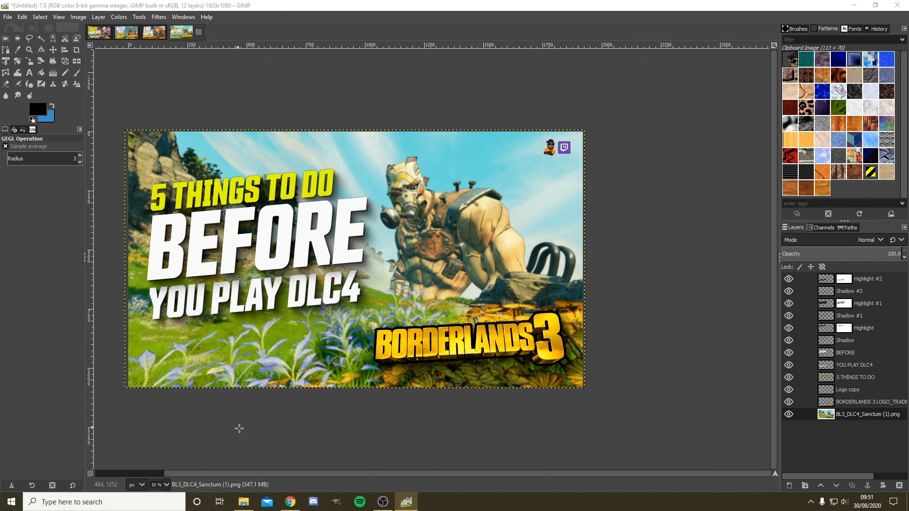
pyautogui.moveTo(325, 474); pyautogui.dragTo(283, 476)
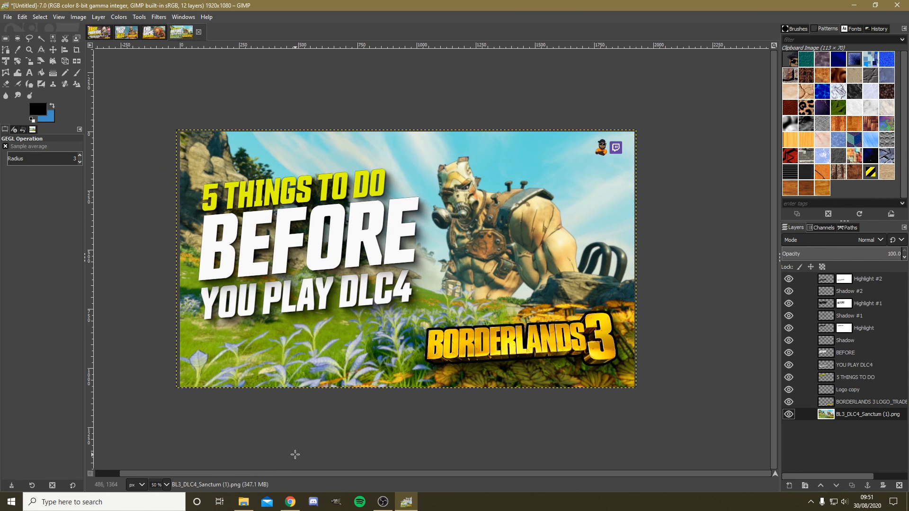